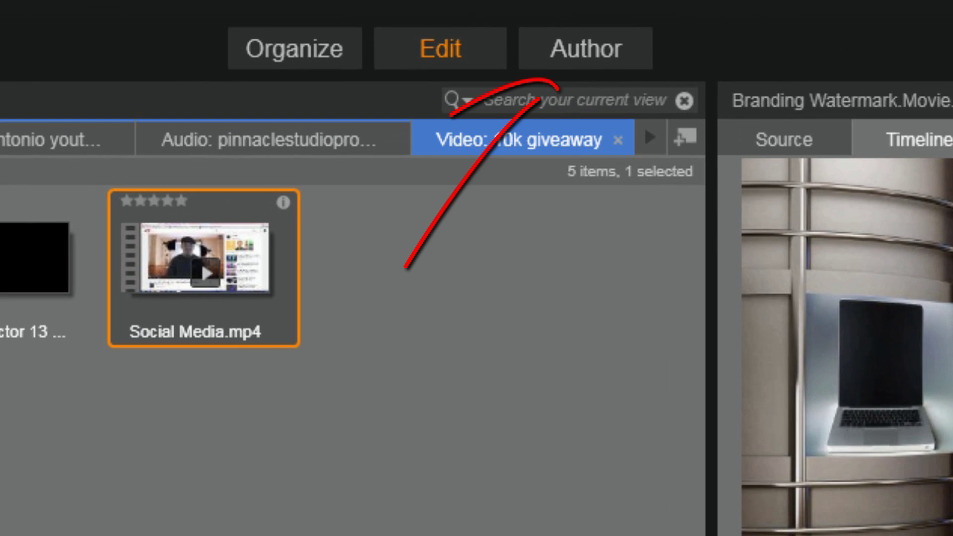
Create a disc project from the open movie and add the Blank_Main16x9 menu to its menu list.
left_click(583, 49)
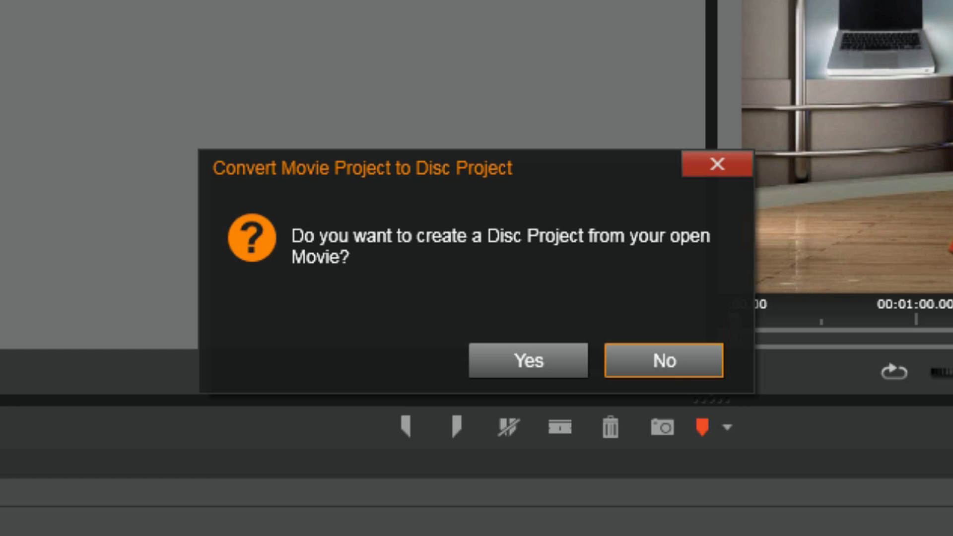
left_click(532, 362)
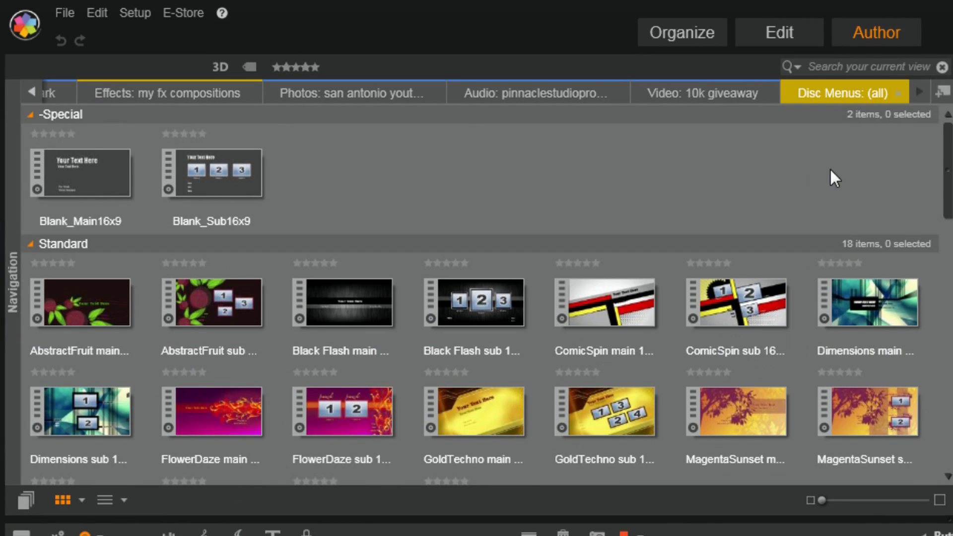
left_click_drag(948, 166, 944, 132)
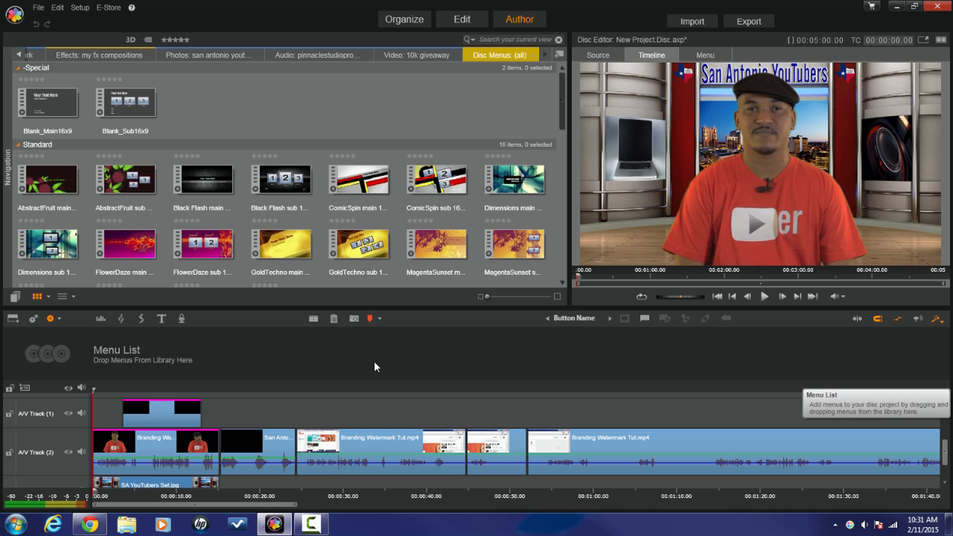
left_click(59, 99)
left_click_drag(60, 100, 115, 353)
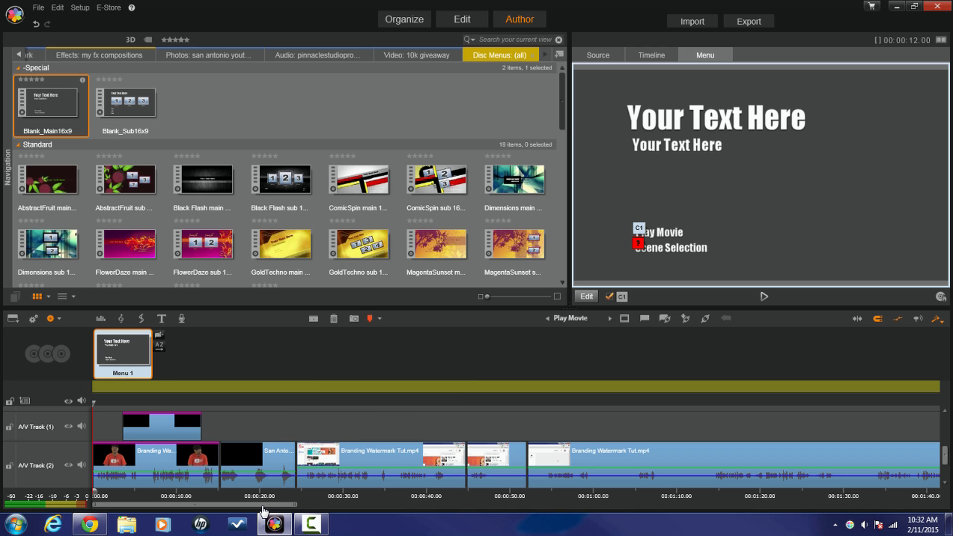
Move the Play Movie chapter marker C1 from the SATYT End Card clip back to the end of the opening presenter clip.
left_click_drag(263, 506, 676, 521)
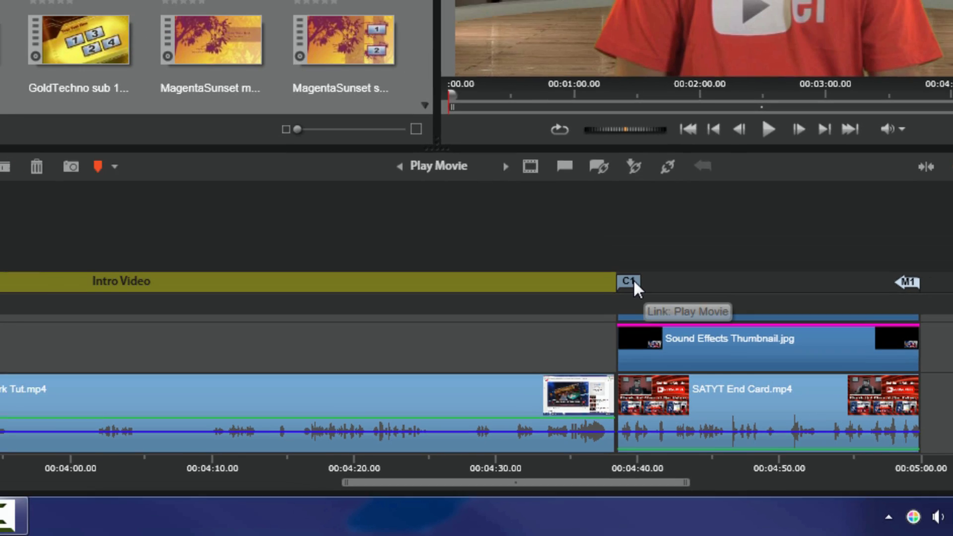
mouse_move(618, 248)
left_mouse_down()
mouse_move(407, 271)
mouse_move(0, 250)
left_mouse_up()
scroll(565, 495, "left", 5)
mouse_move(788, 386)
left_mouse_down()
mouse_move(250, 389)
mouse_move(764, 392)
mouse_move(277, 405)
left_mouse_up()
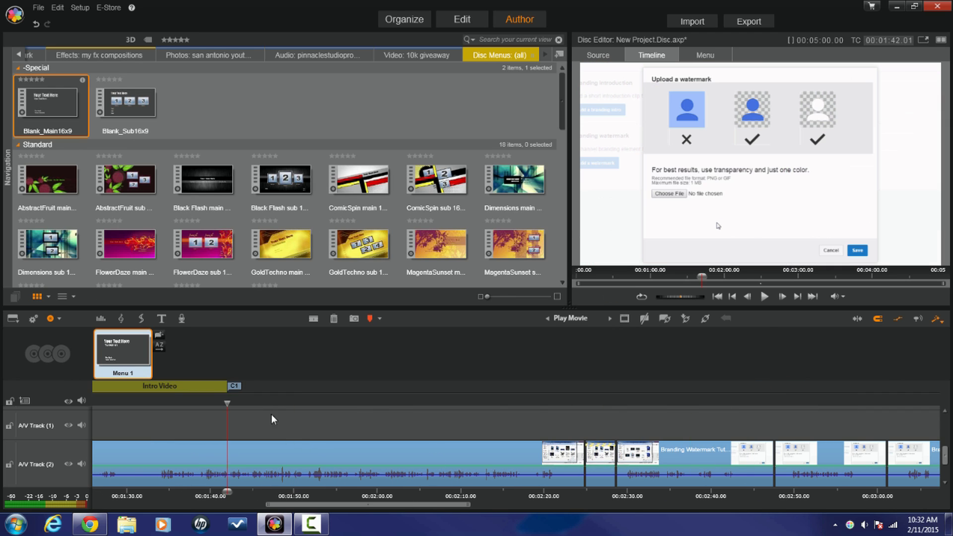
left_click_drag(362, 510, 245, 510)
mouse_move(724, 388)
left_mouse_down()
mouse_move(617, 400)
mouse_move(288, 507)
mouse_move(232, 506)
left_mouse_up()
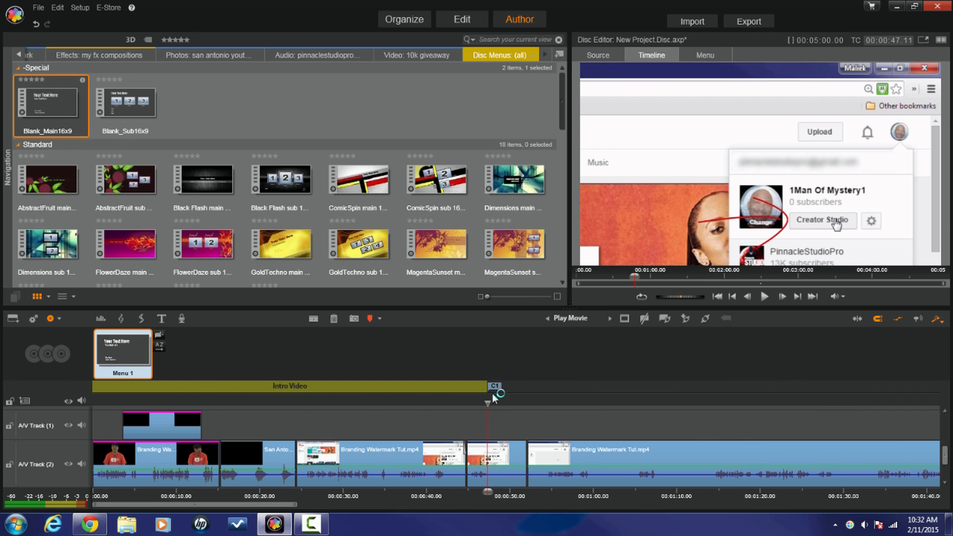
left_click_drag(497, 387, 221, 389)
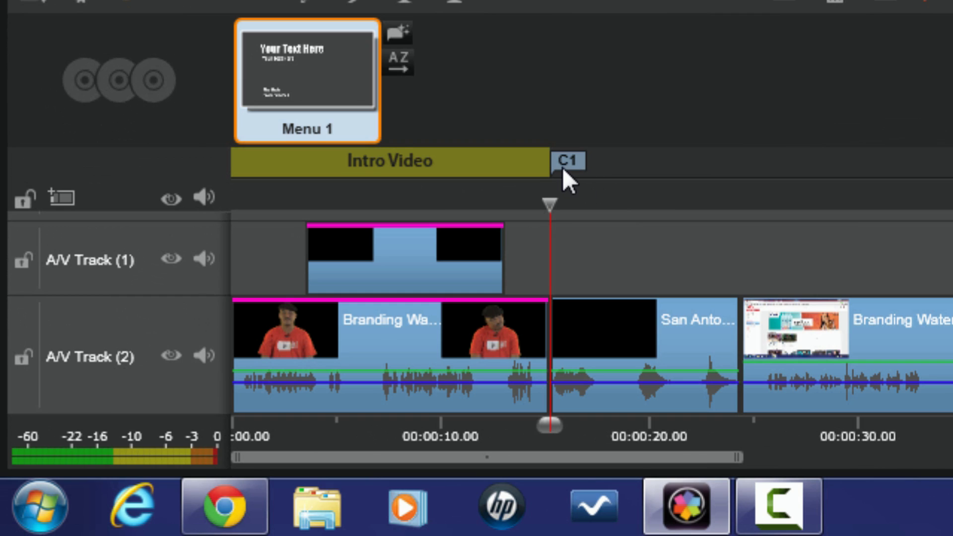
Check the Intro Video section before chapter marker C1 and the M1 return marker at the end of the timeline.
mouse_move(568, 165)
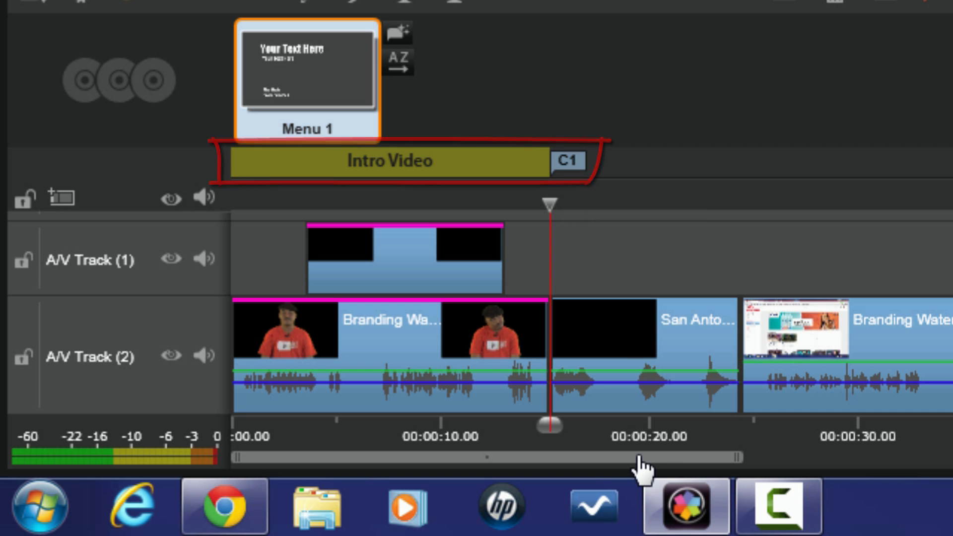
left_click_drag(640, 457, 952, 457)
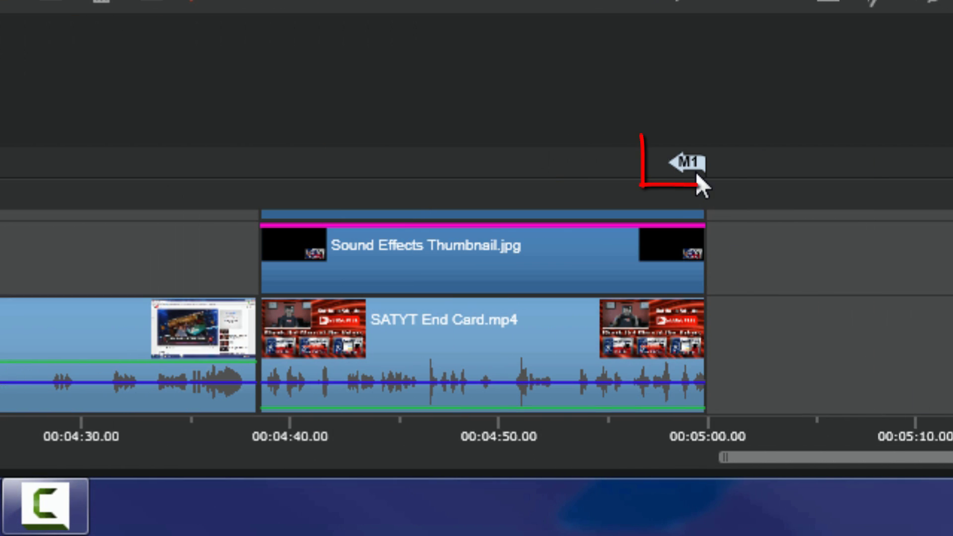
mouse_move(697, 169)
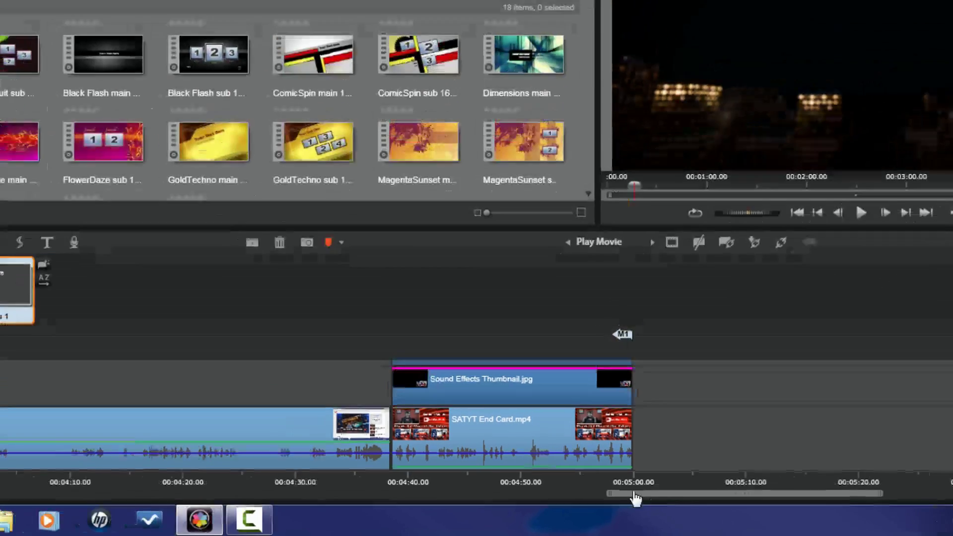
left_click_drag(635, 494, 29, 493)
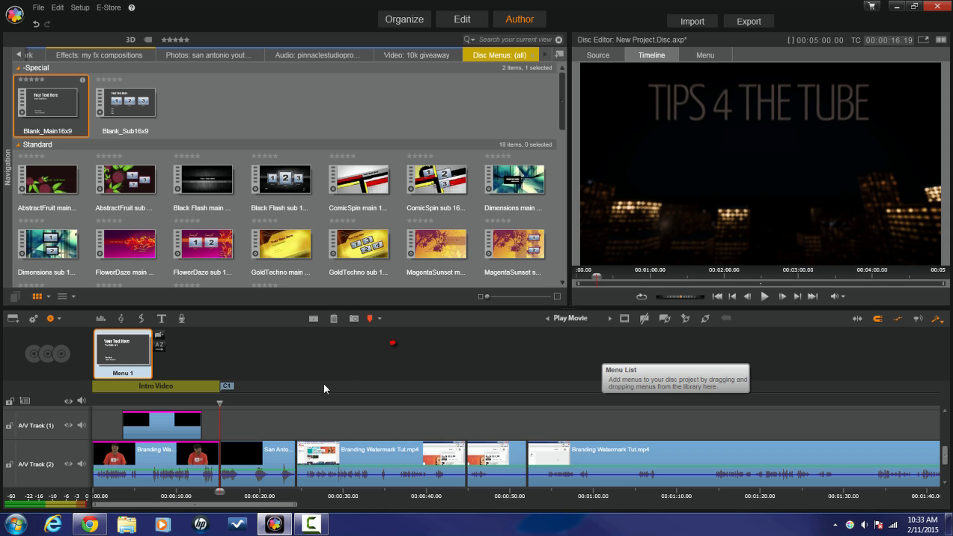
Preview Menu 1 as it plays on disc, returning from the intro video to the menu.
left_click(133, 350)
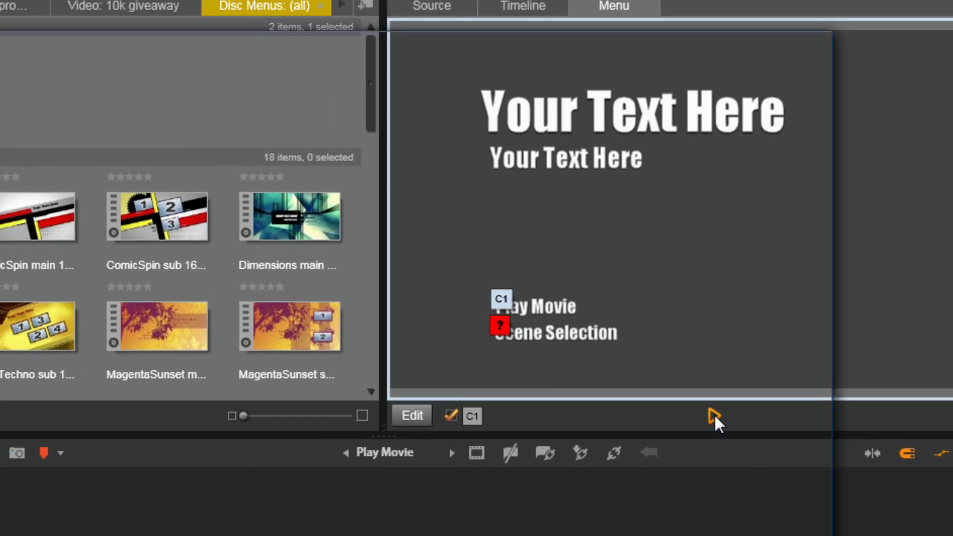
left_click(552, 520)
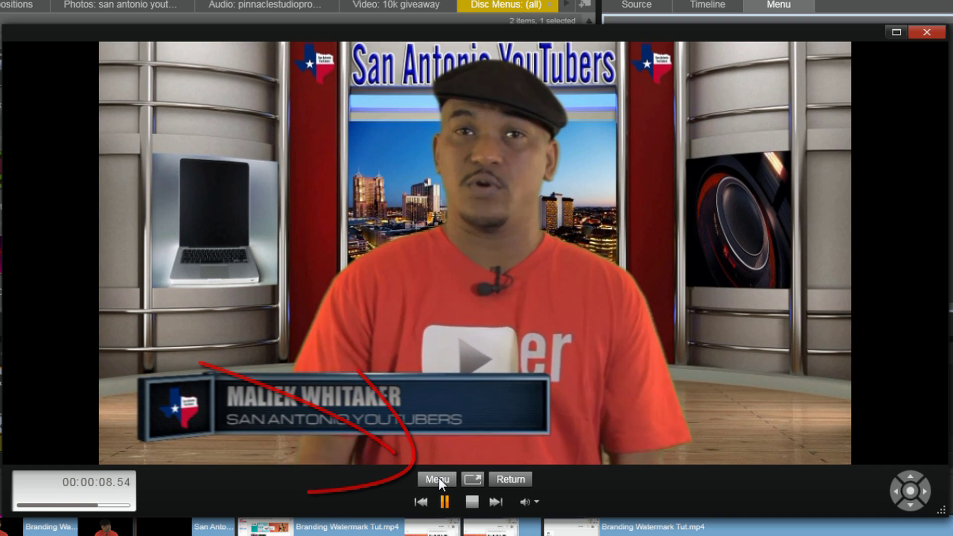
left_click(439, 478)
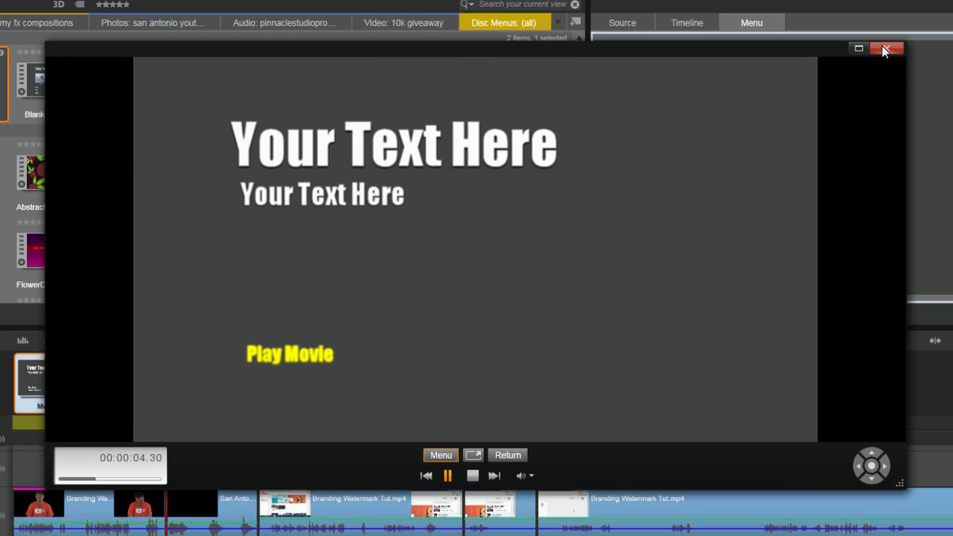
left_click(885, 49)
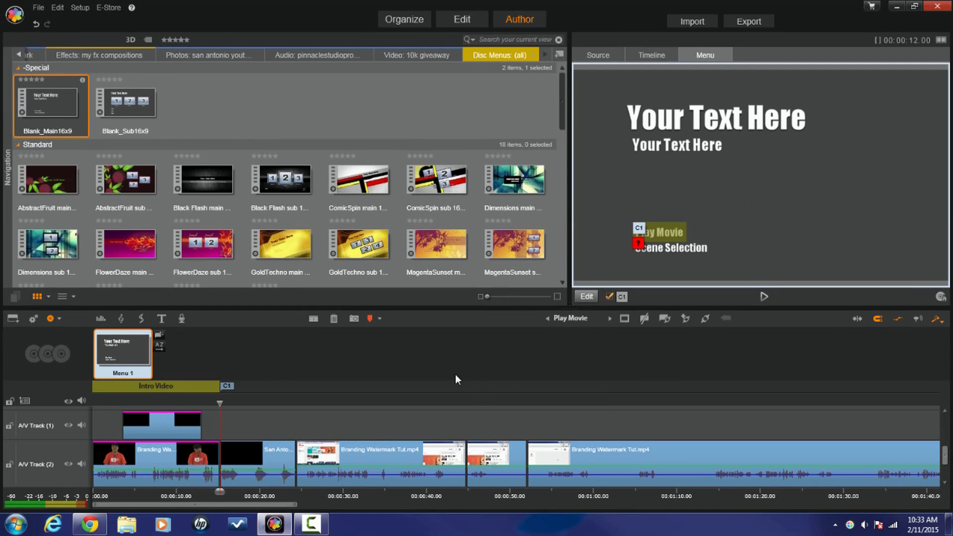
Add the Blank_Sub16x9 menu after Menu 1 and generate button-linked chapters for the whole movie at optimal positions averaging 00:00:20.00.
left_click(135, 98)
mouse_move(135, 98)
left_mouse_down()
mouse_move(208, 149)
mouse_move(215, 349)
mouse_move(251, 358)
left_mouse_up()
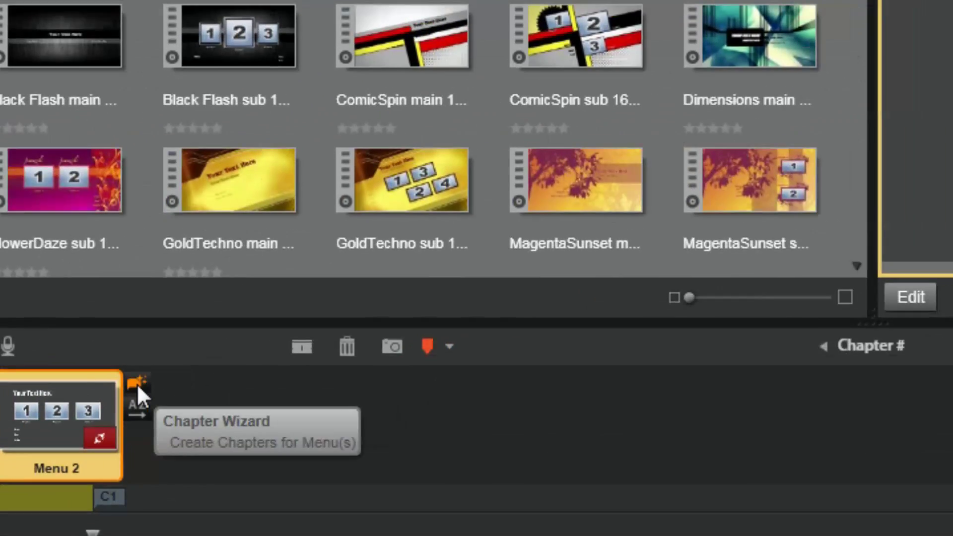
left_click(435, 273)
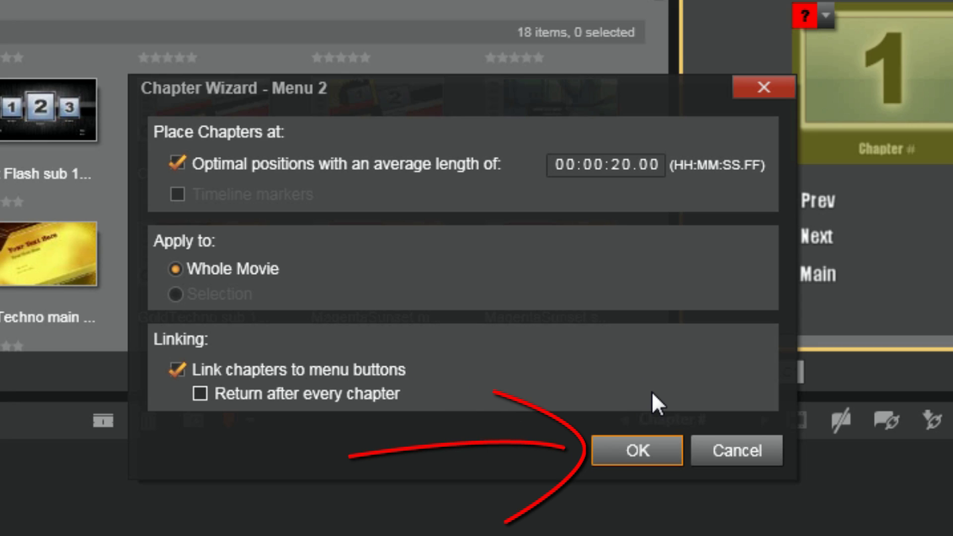
left_click(641, 442)
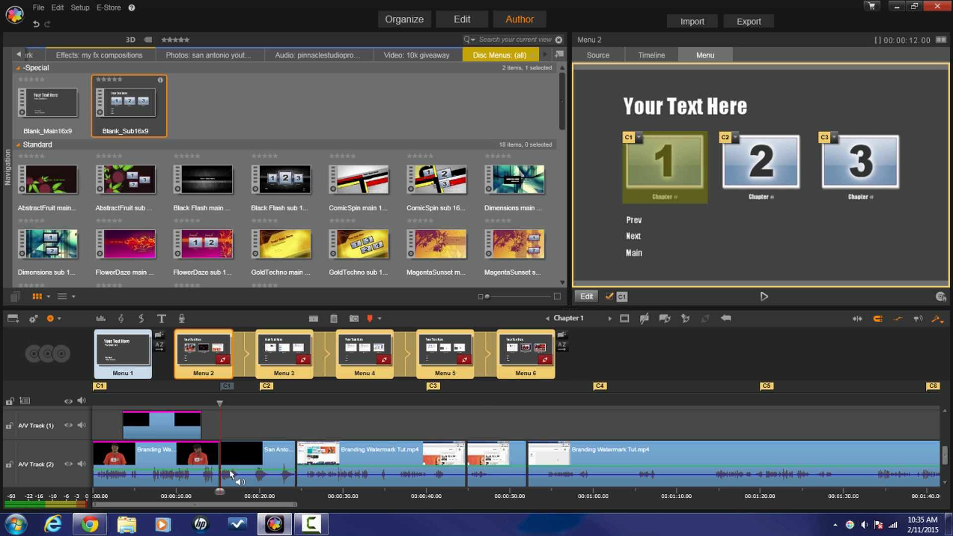
Remove chapters 15, 14 and 13 near the end of the timeline.
mouse_move(235, 508)
left_mouse_down()
mouse_move(375, 507)
mouse_move(451, 522)
mouse_move(672, 519)
mouse_move(232, 516)
left_mouse_up()
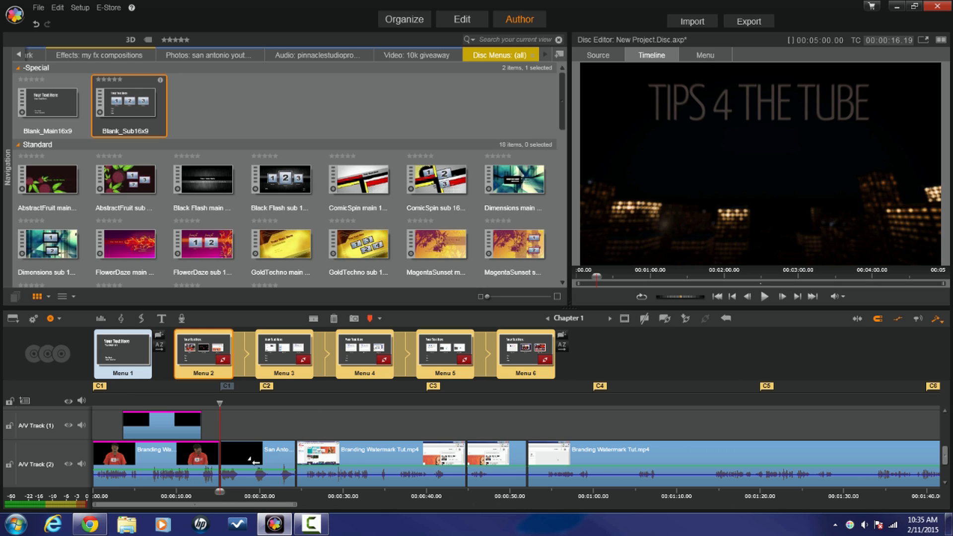
left_click_drag(270, 507, 532, 507)
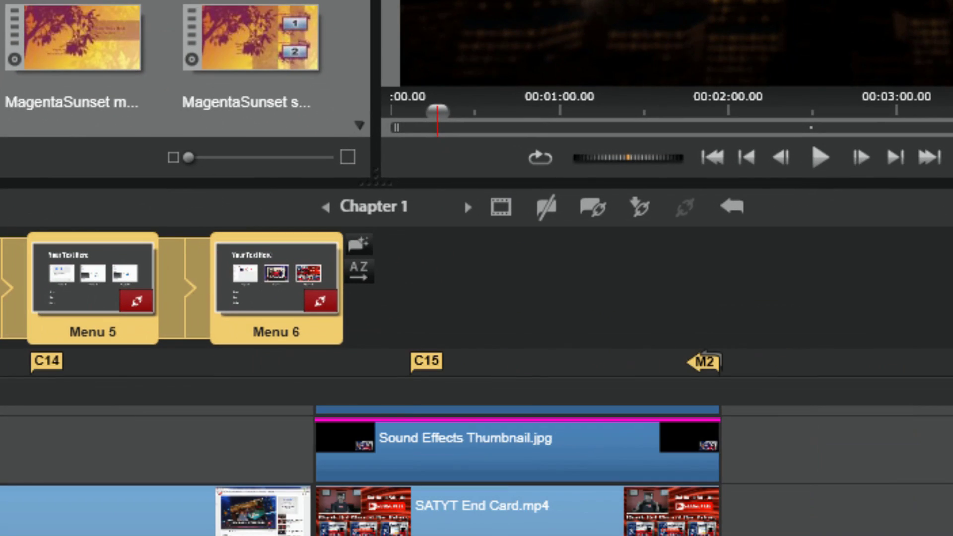
left_click(427, 365)
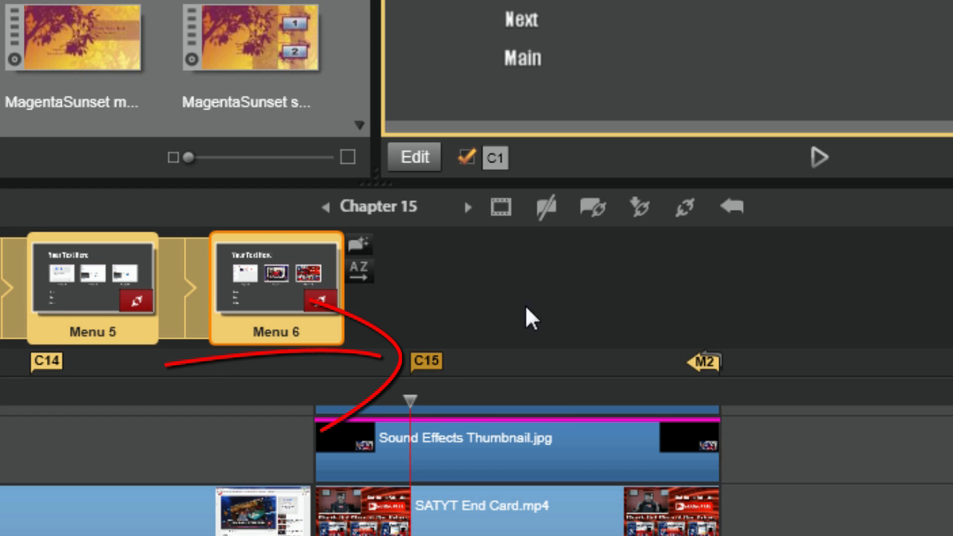
left_click(544, 208)
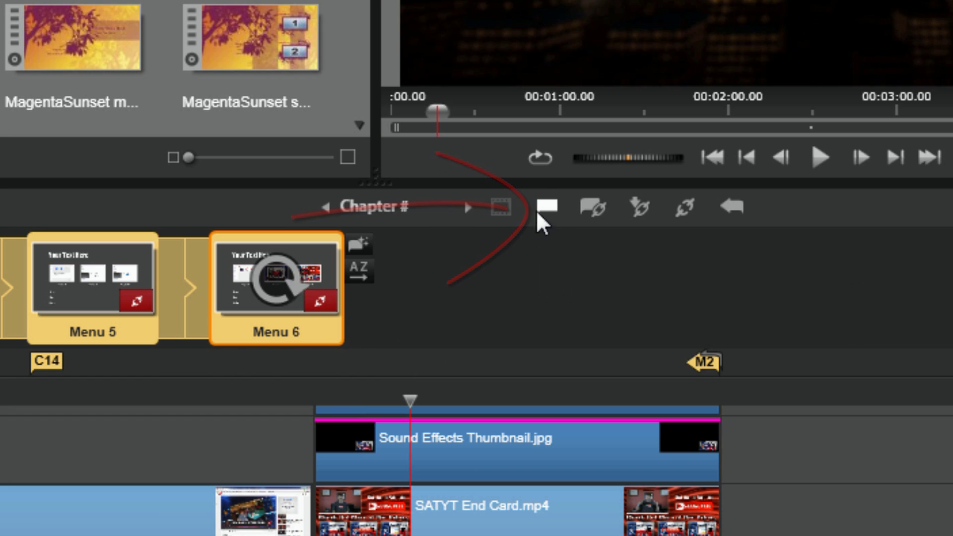
left_click(52, 366)
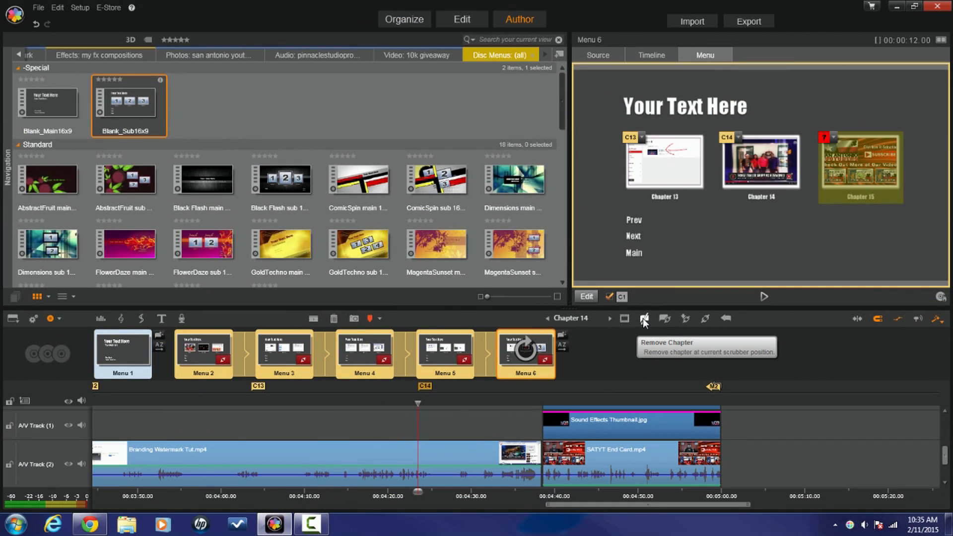
left_click(647, 319)
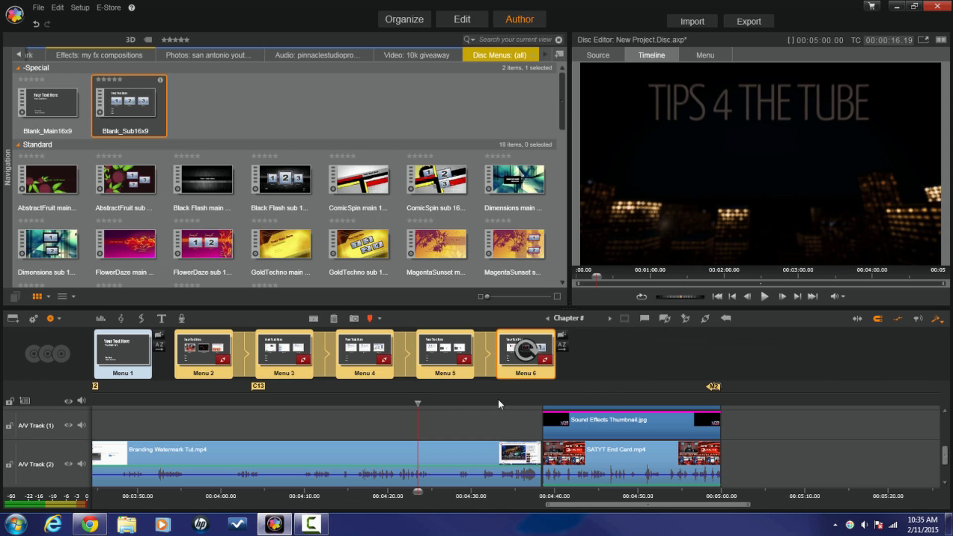
left_click(258, 386)
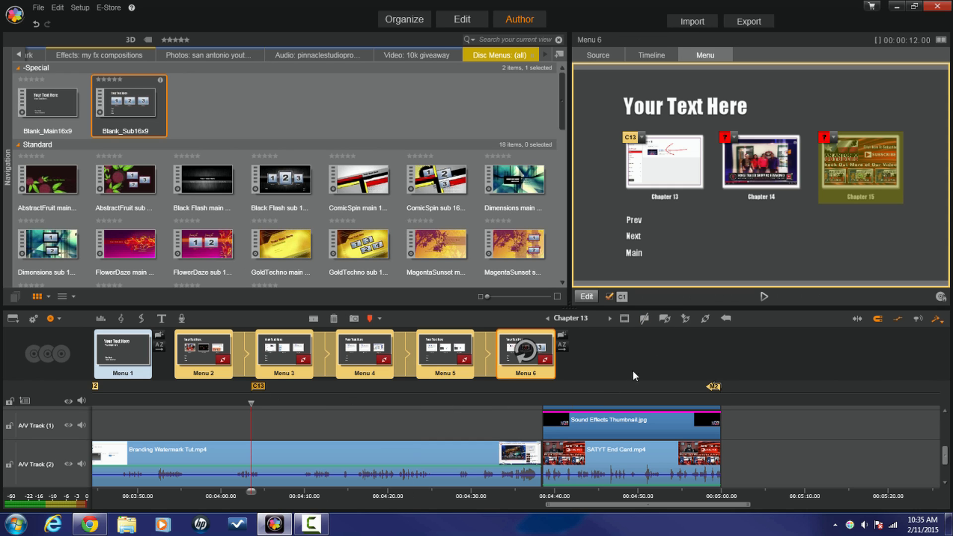
left_click(644, 320)
Move the chapter 12 marker to the start of the SATYT End Card clip and align the earlier chapter markers with clip starts.
left_click_drag(588, 508, 528, 507)
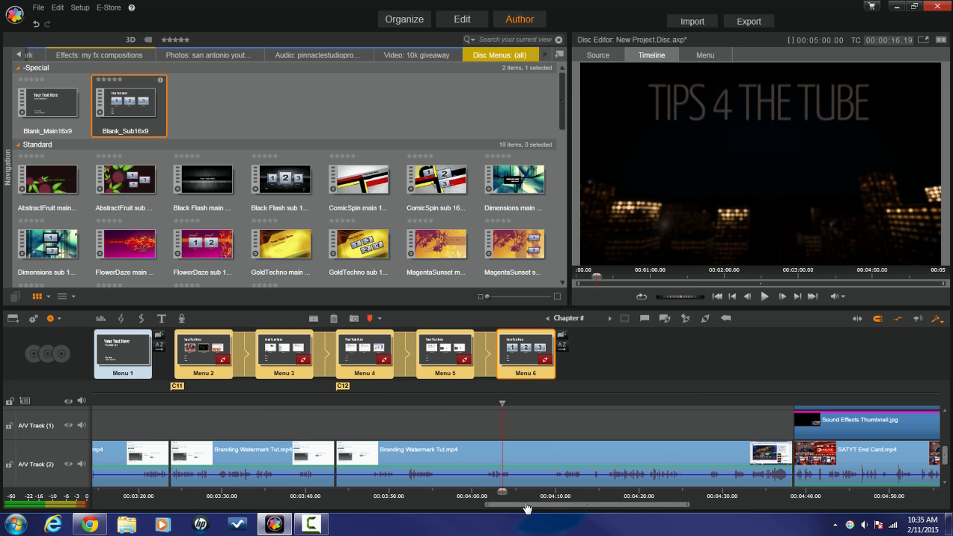
mouse_move(342, 386)
left_mouse_down()
mouse_move(514, 407)
mouse_move(689, 383)
mouse_move(784, 390)
left_mouse_up()
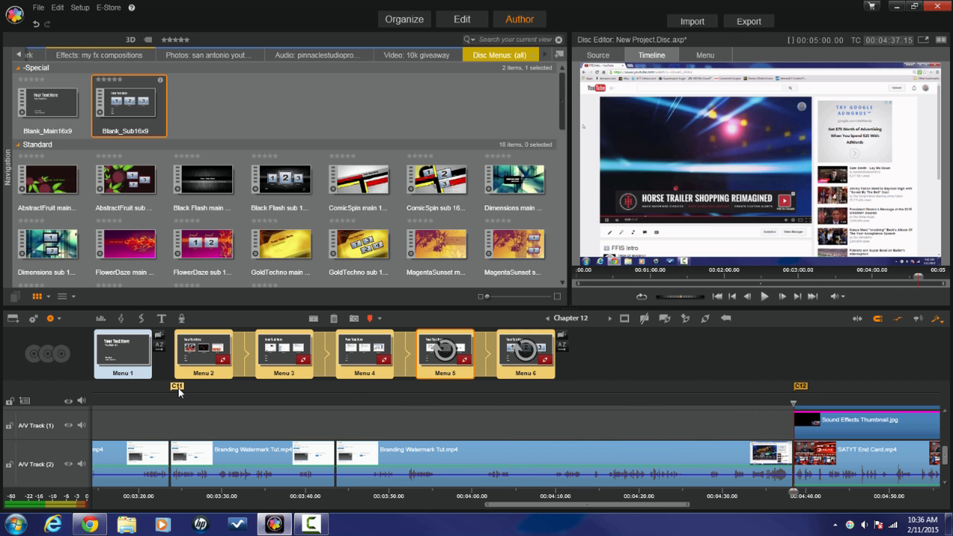
left_click(306, 392)
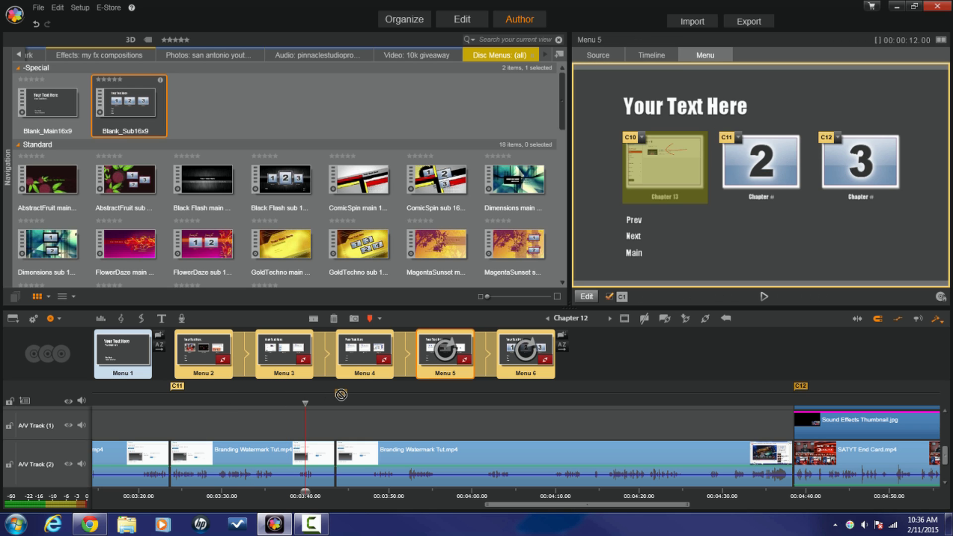
left_click(341, 395)
scroll(673, 391, "left", 5)
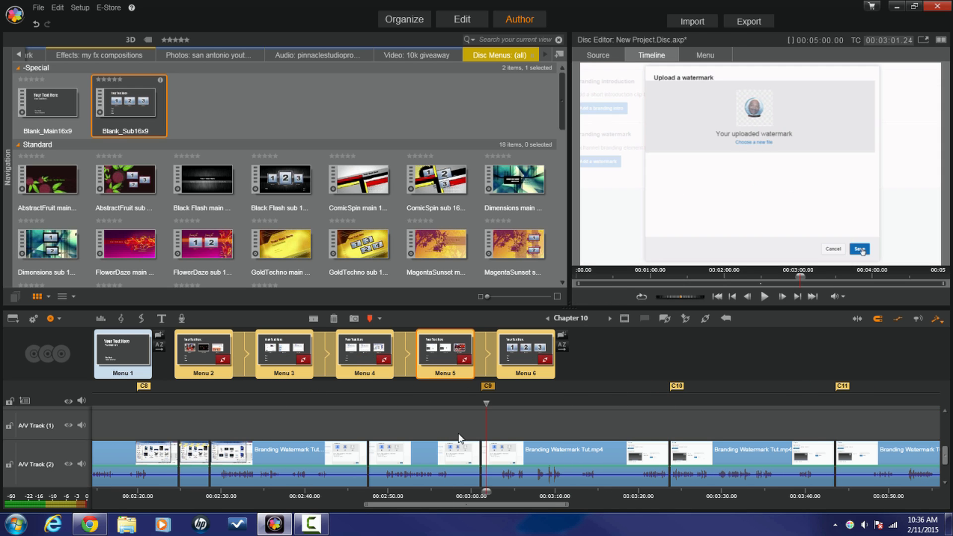
left_click(454, 400)
scroll(497, 392, "left", 10)
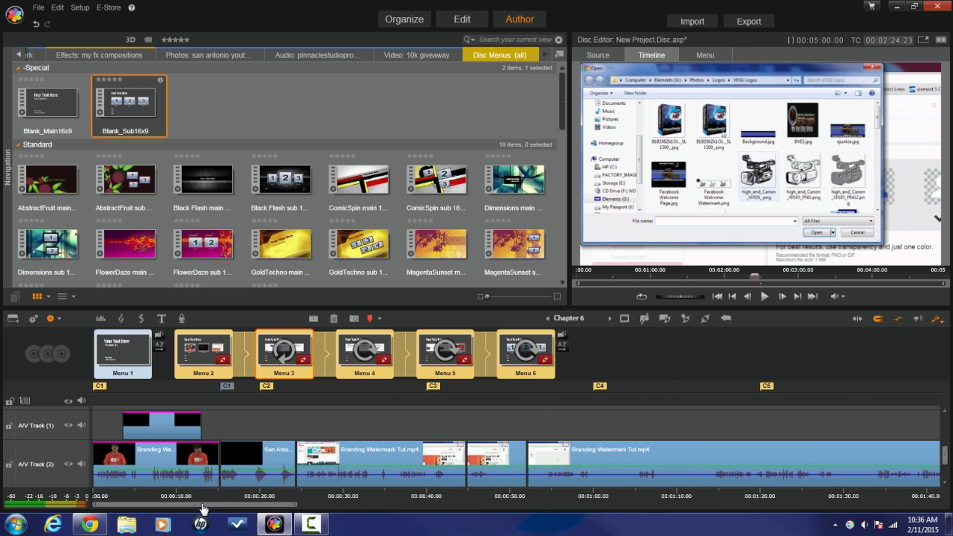
left_click(579, 389)
Remove the chapter 5 marker, sort the chapter markers across the submenus and select Menu 5.
scroll(579, 390, "right", 5)
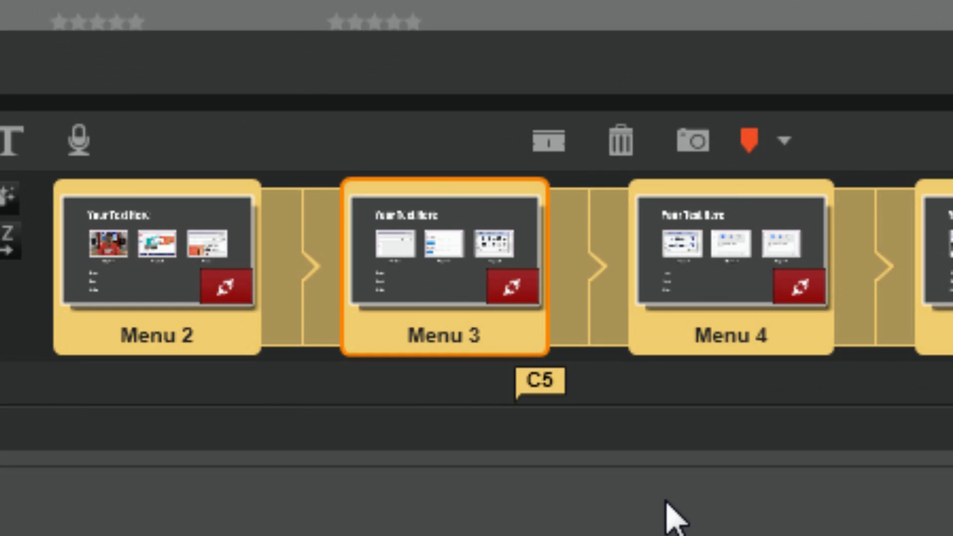
left_click(548, 388)
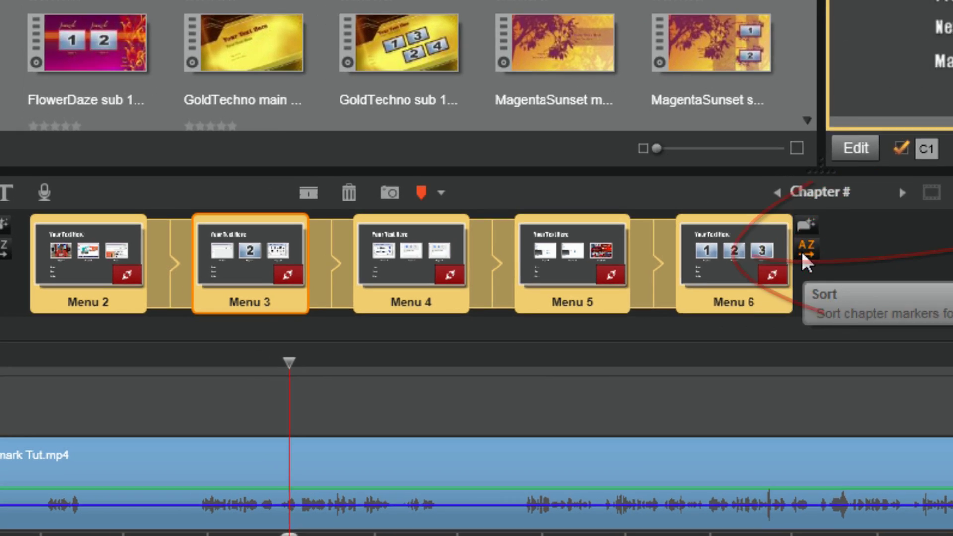
left_click(710, 256)
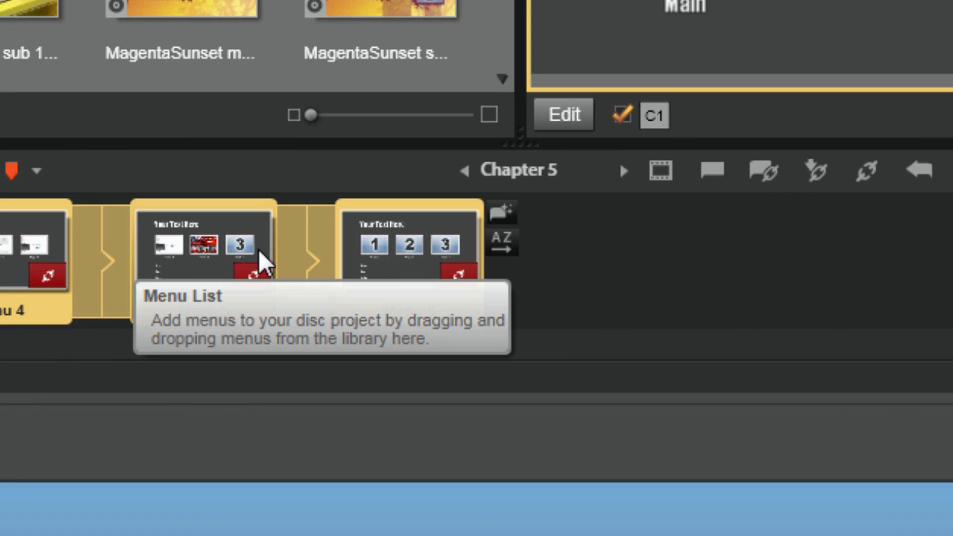
left_click(235, 255)
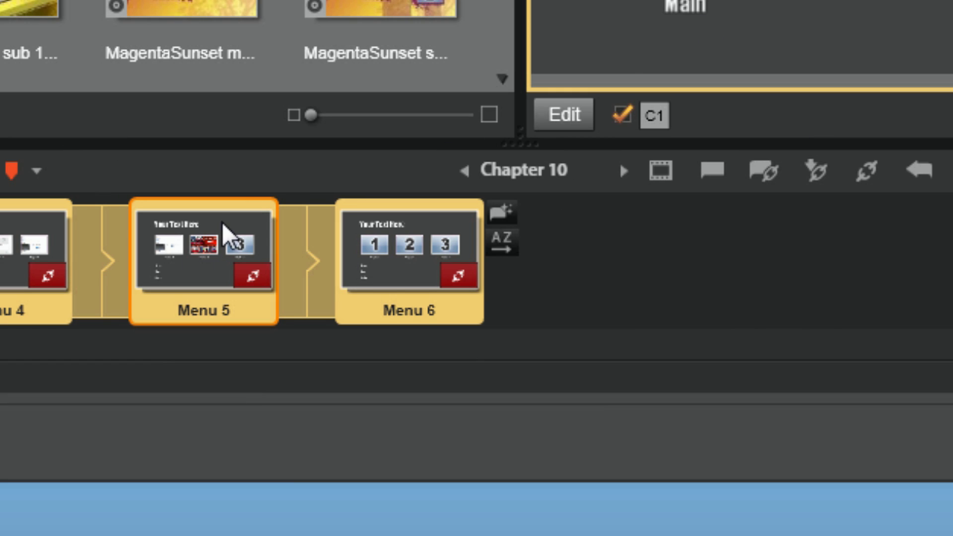
Delete the unused Menu 6 page, play Menu 5 in the disc preview and close the preview.
left_click(399, 241)
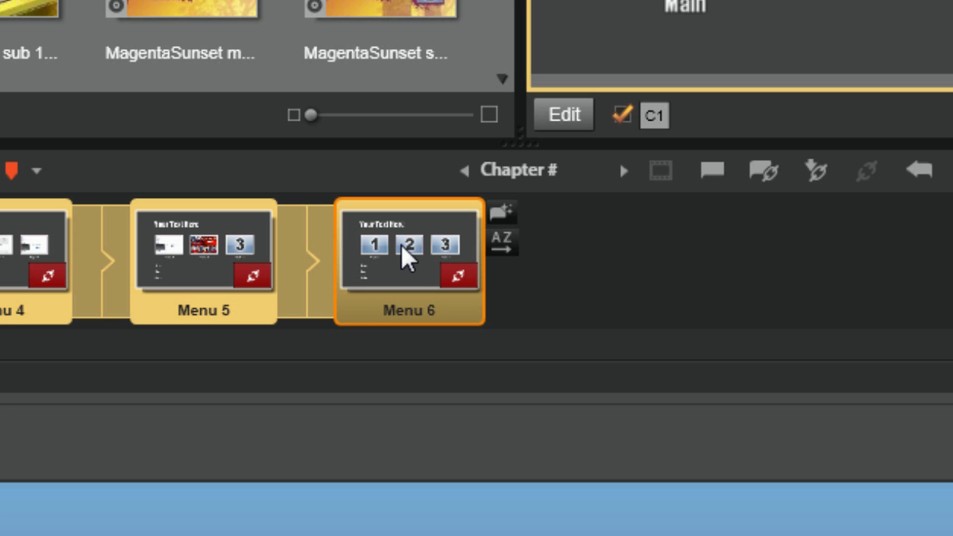
right_click(402, 248)
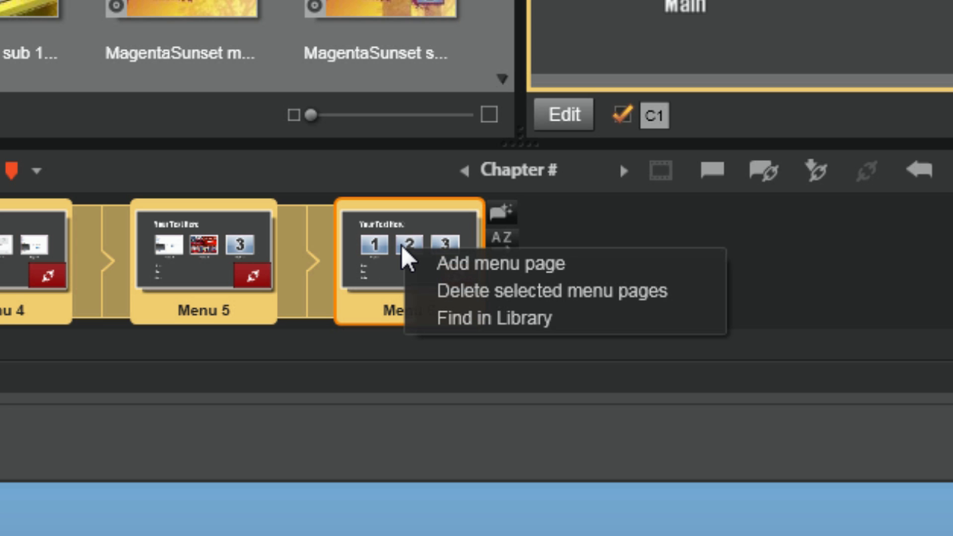
left_click(502, 299)
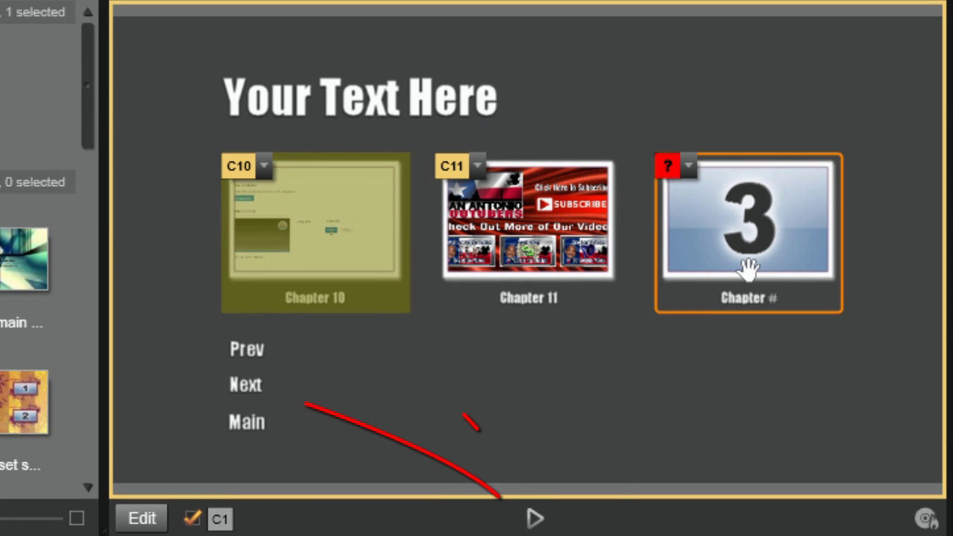
left_click(532, 517)
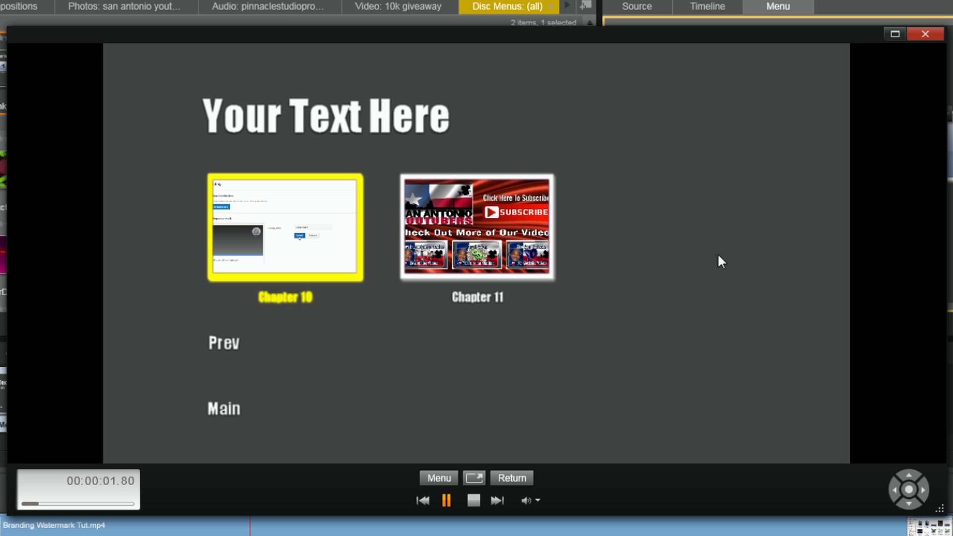
left_click(925, 34)
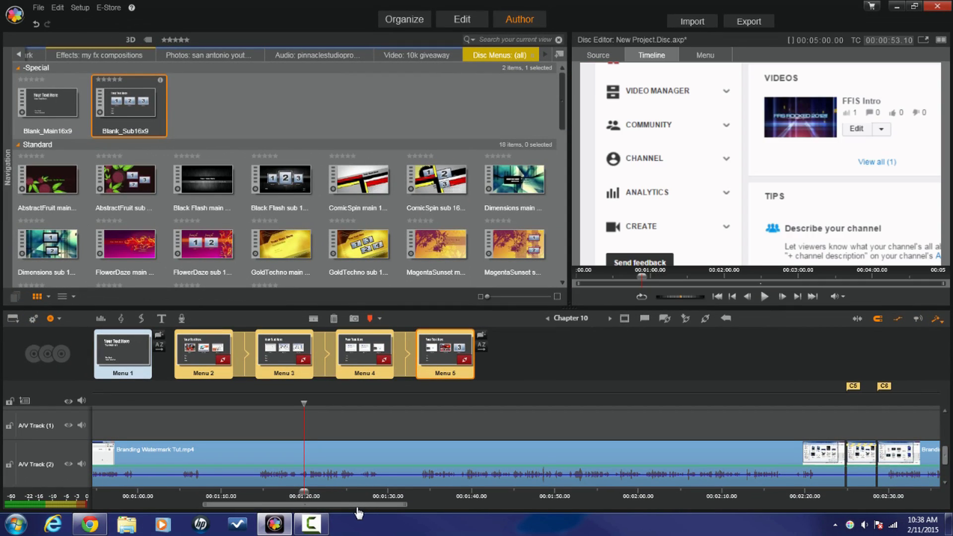
Link the Scene Selection button on Menu 1 to Menu 2.
left_click_drag(359, 512, 236, 523)
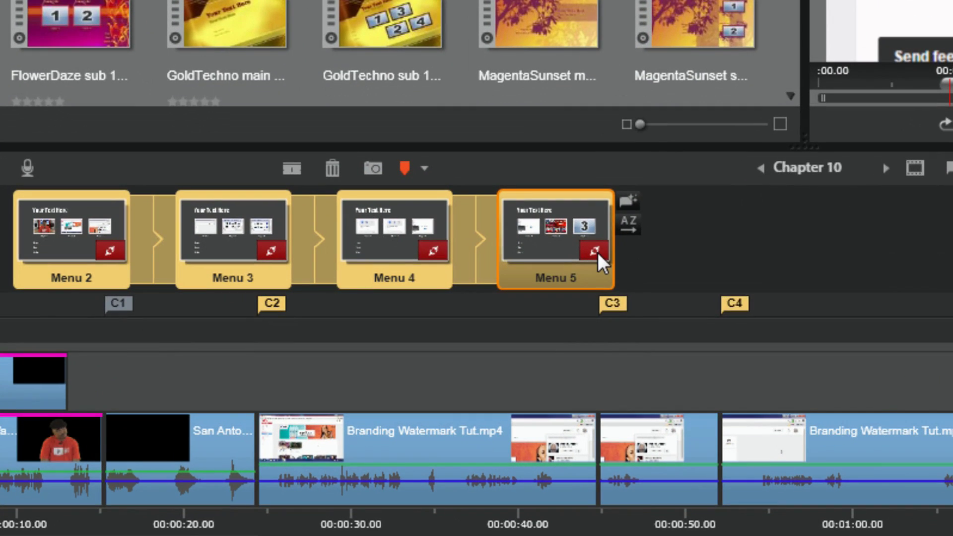
mouse_move(492, 335)
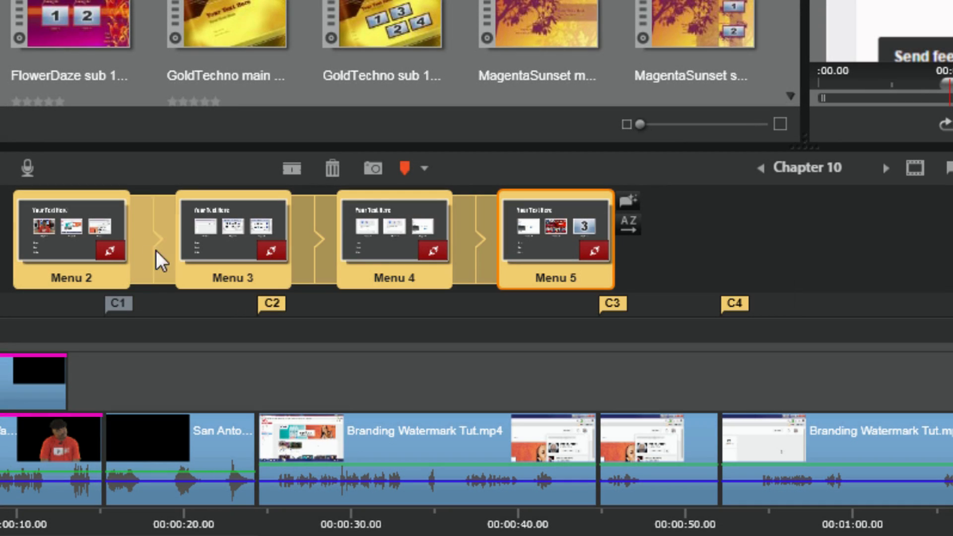
mouse_move(106, 252)
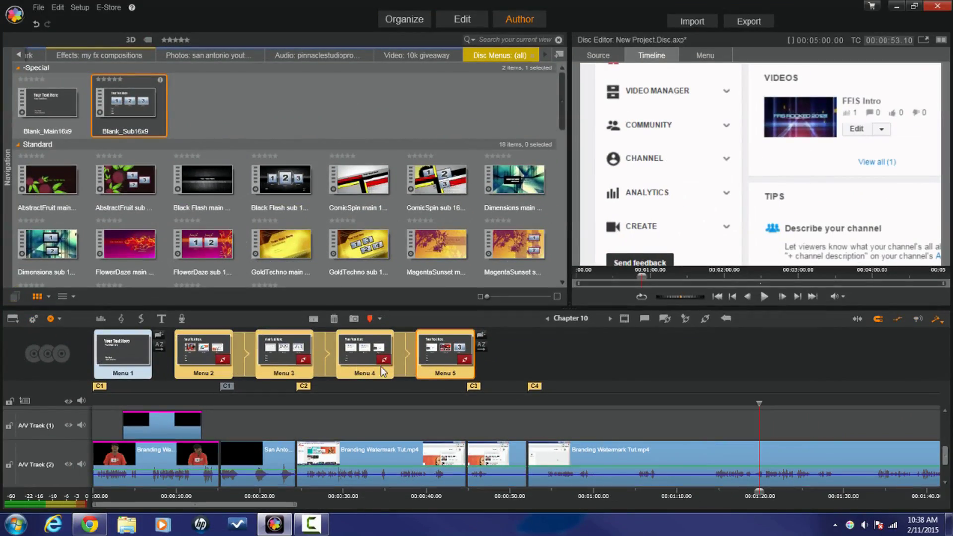
left_click(131, 348)
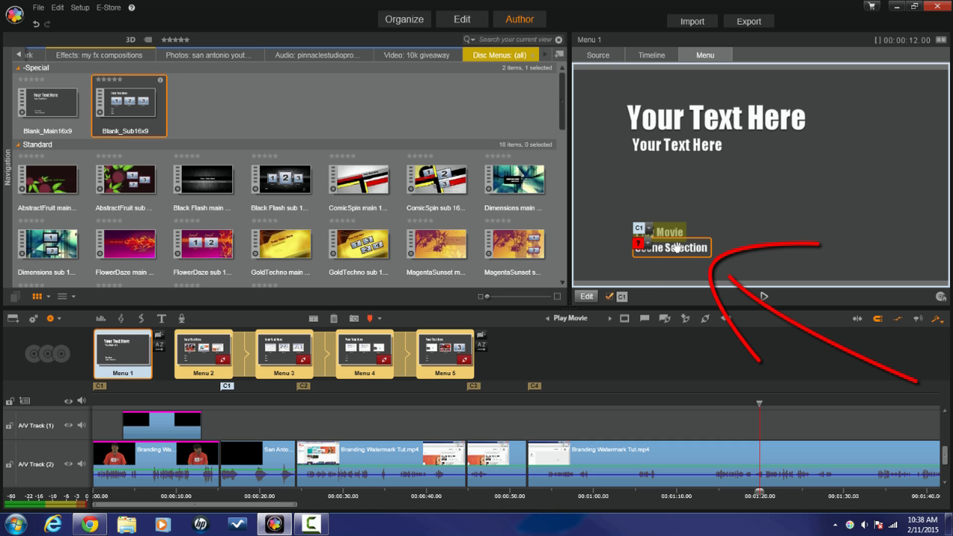
mouse_move(678, 247)
left_mouse_down()
mouse_move(646, 268)
mouse_move(387, 308)
mouse_move(224, 350)
mouse_move(233, 360)
left_mouse_up()
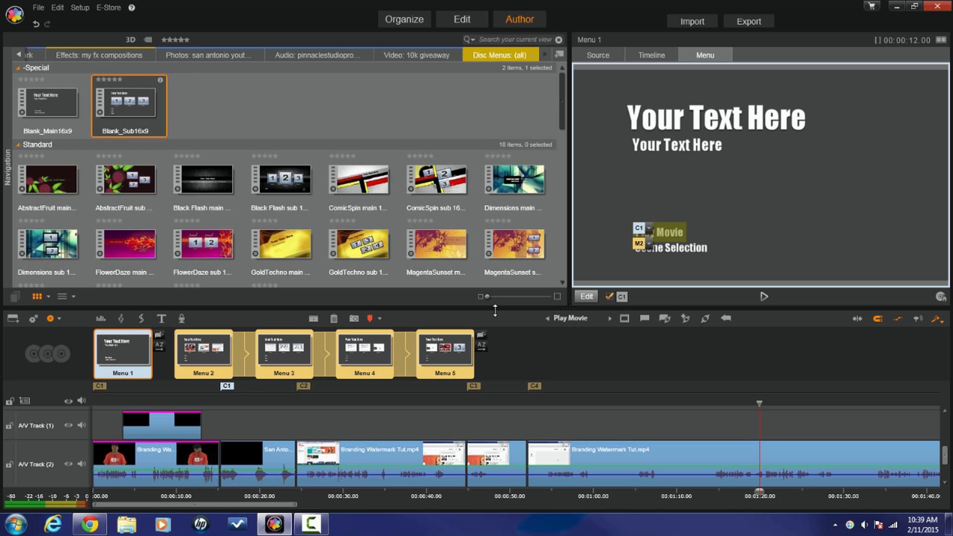
Open Menu 1 in the menu editor and compare the button settings of its title text and Play Movie layers.
left_click(587, 297)
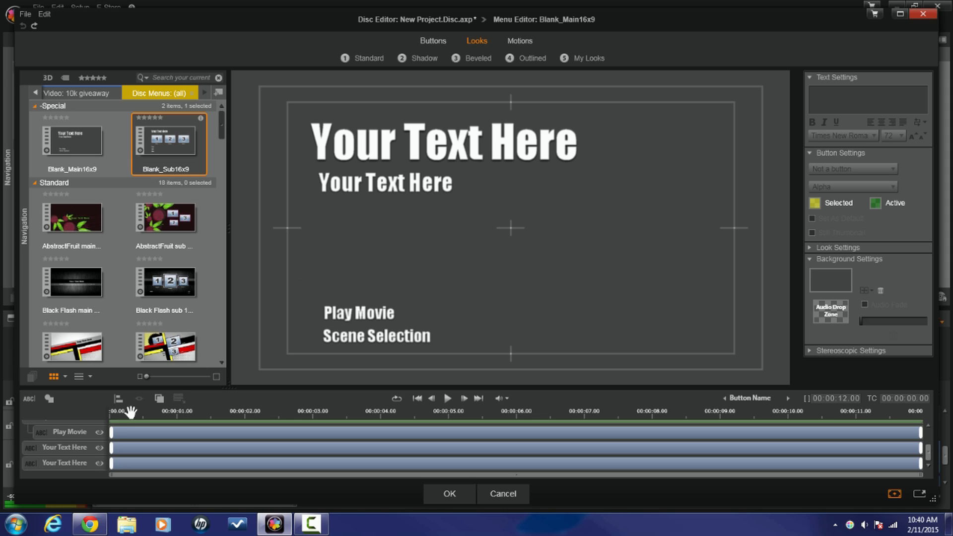
left_click(79, 463)
left_click(83, 449)
left_click(82, 433)
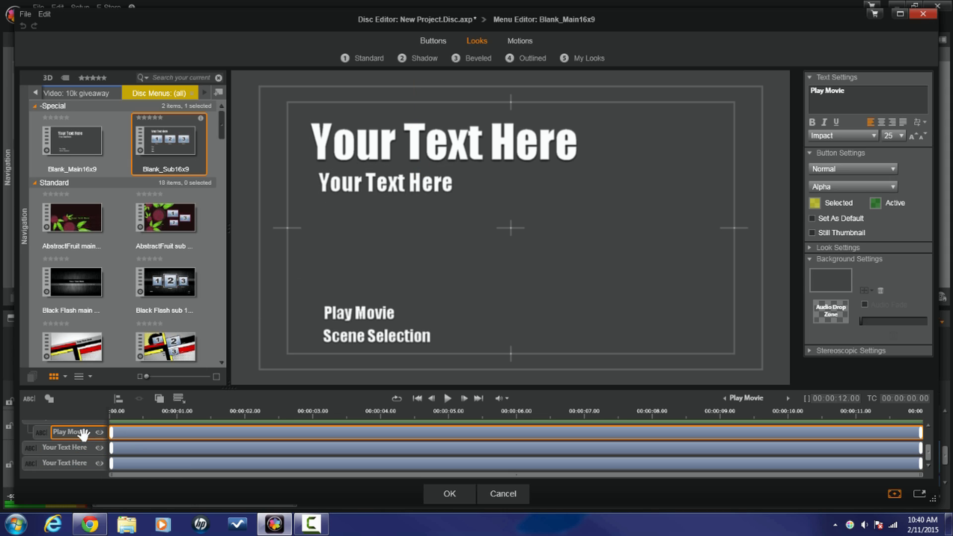
left_click(80, 463)
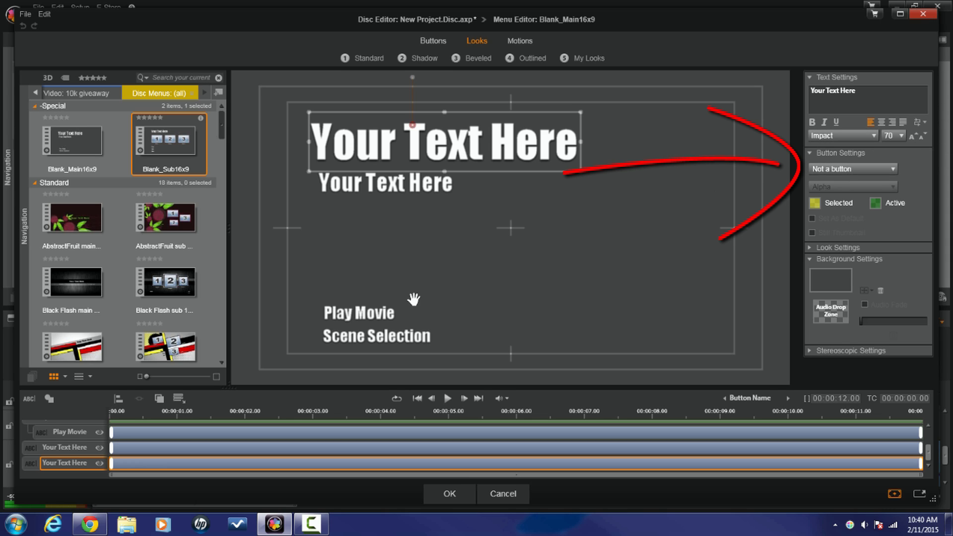
left_click(59, 433)
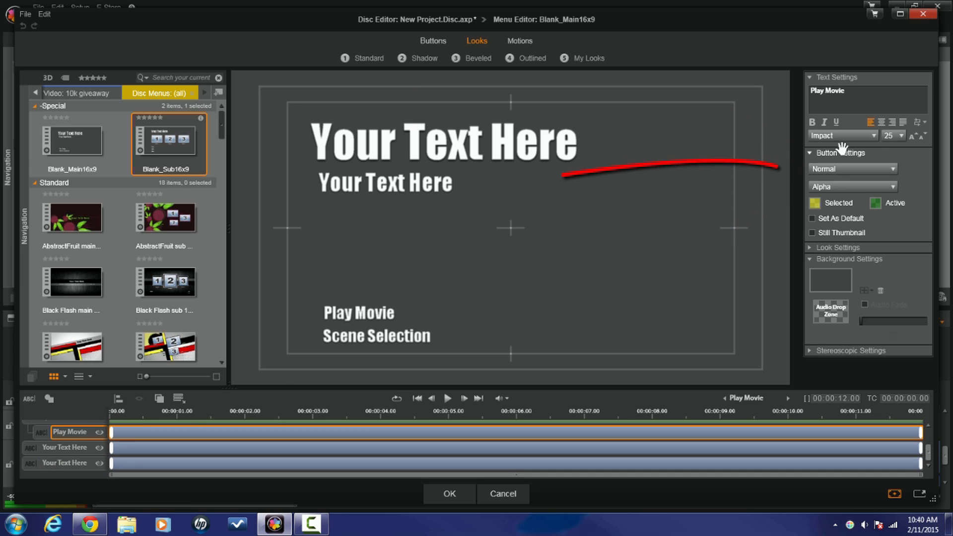
Examine the available button types and the active button color for the Play Movie layer.
left_click(894, 169)
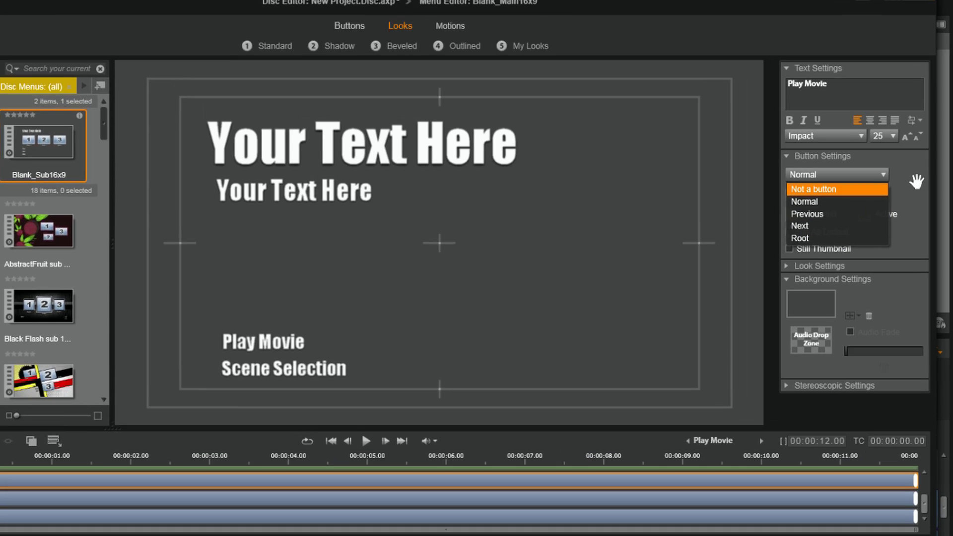
left_click(916, 181)
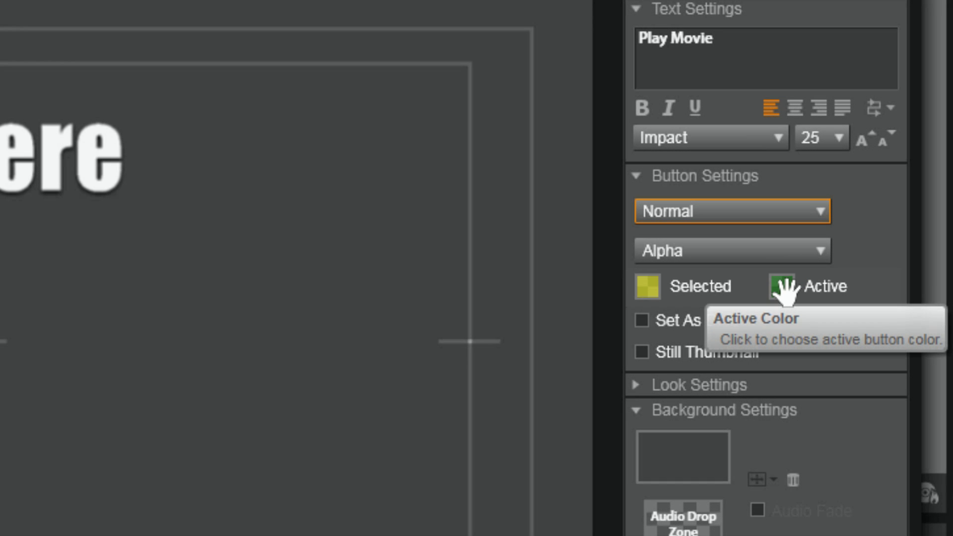
left_click(783, 287)
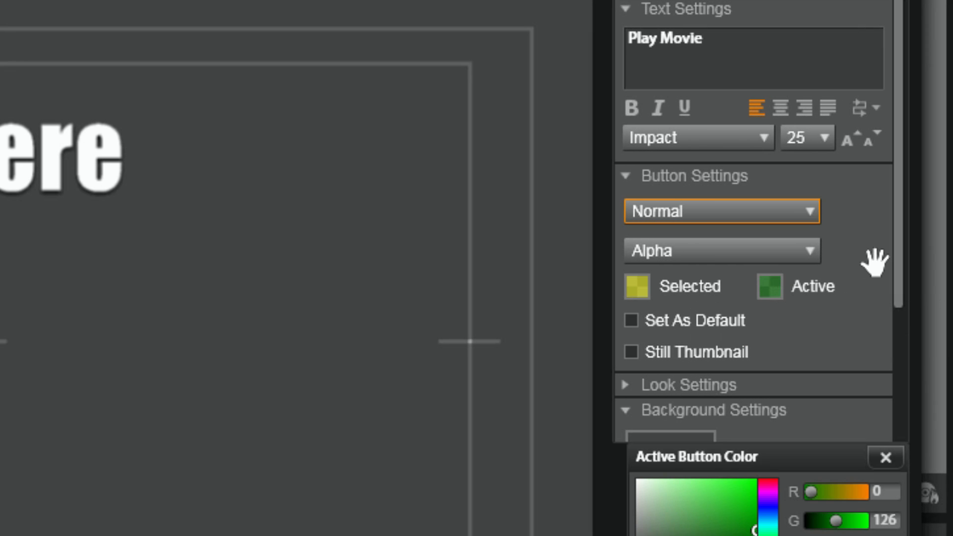
left_click(888, 457)
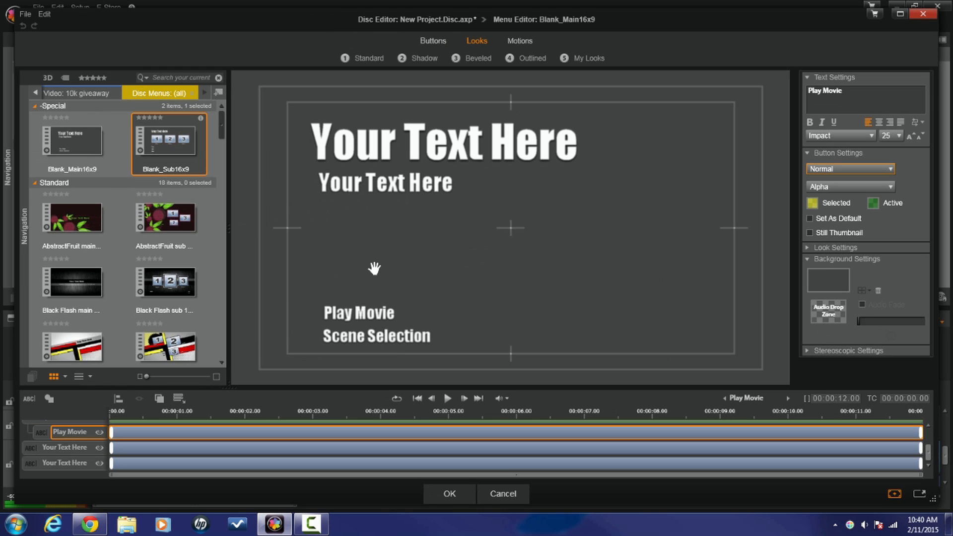
Add the Social Media.mp4 video to the menu as a small thumbnail above the text buttons and make it a Normal button.
left_click(76, 93)
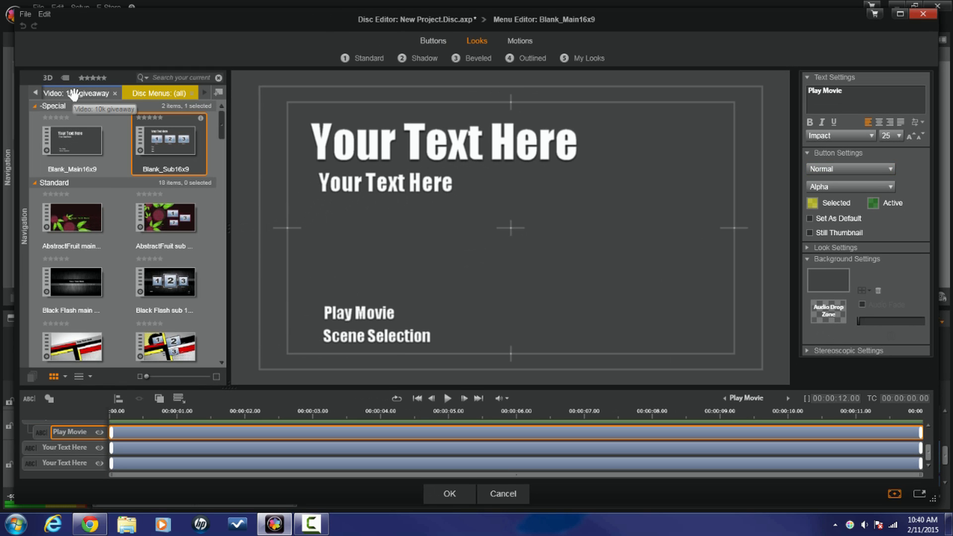
left_click_drag(80, 270, 449, 272)
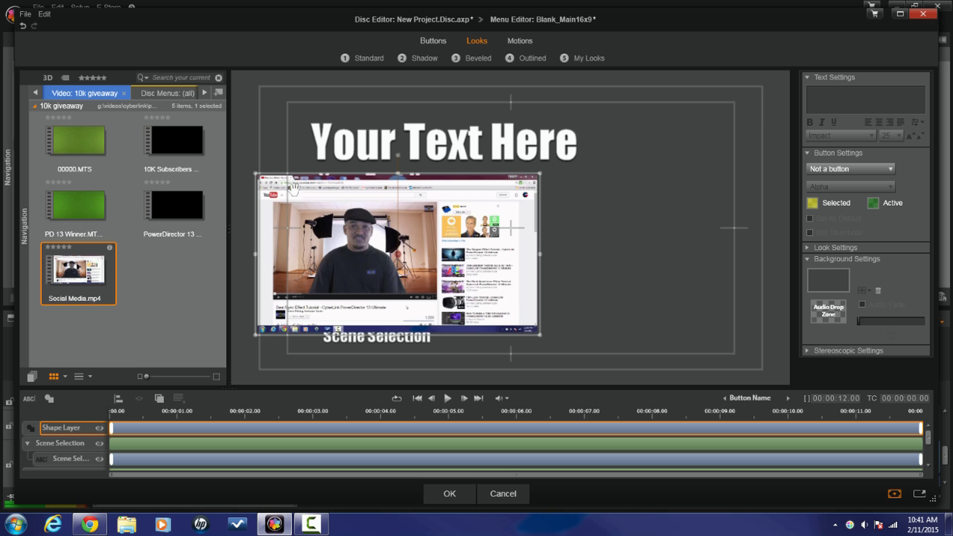
left_click_drag(293, 189, 418, 266)
left_click_drag(492, 301, 468, 247)
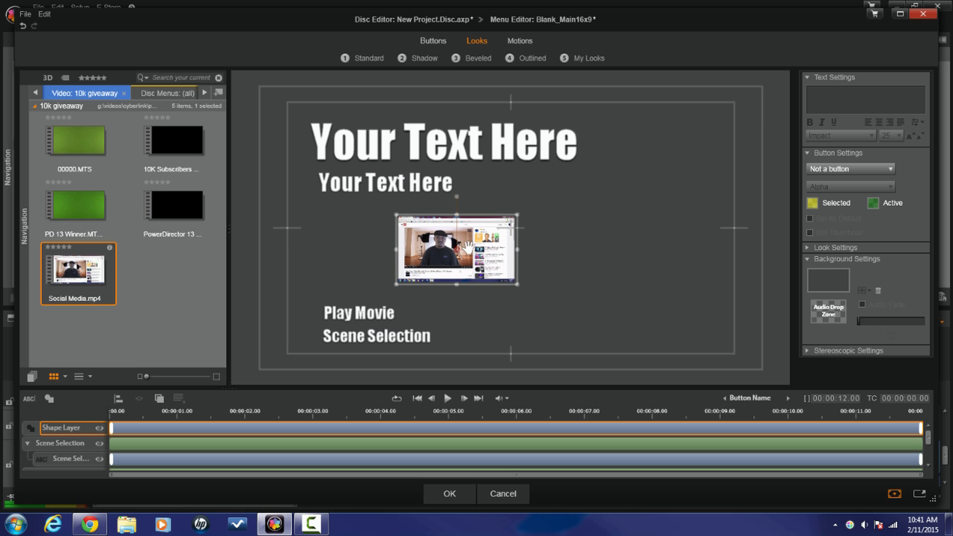
left_click(857, 169)
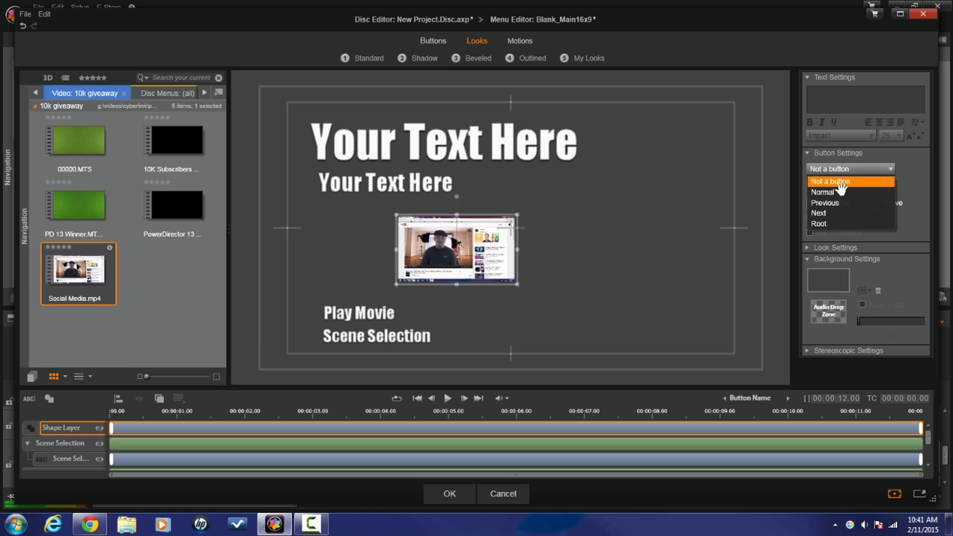
left_click(839, 192)
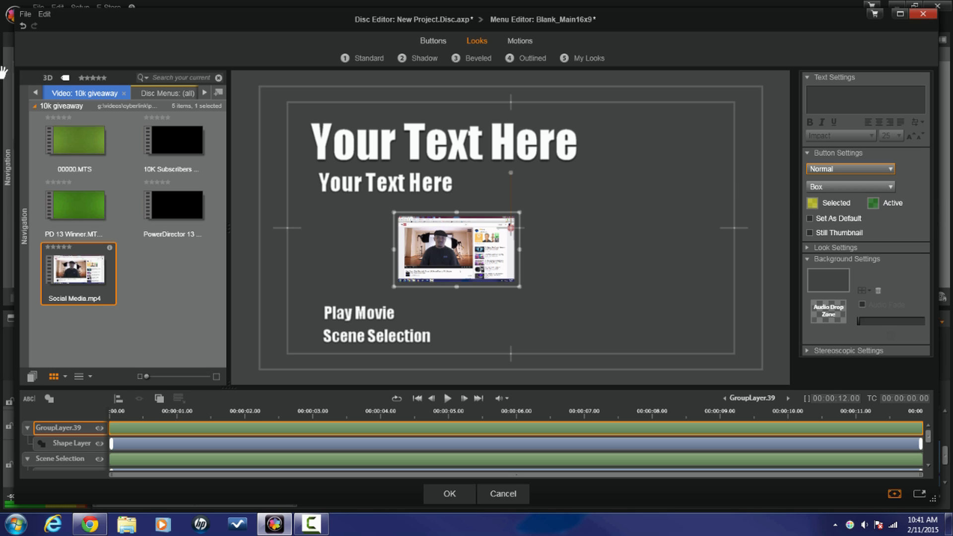
Undo the button conversion, move, resize and insertion of the Social Media.mp4 thumbnail.
left_click(24, 28)
left_click(25, 29)
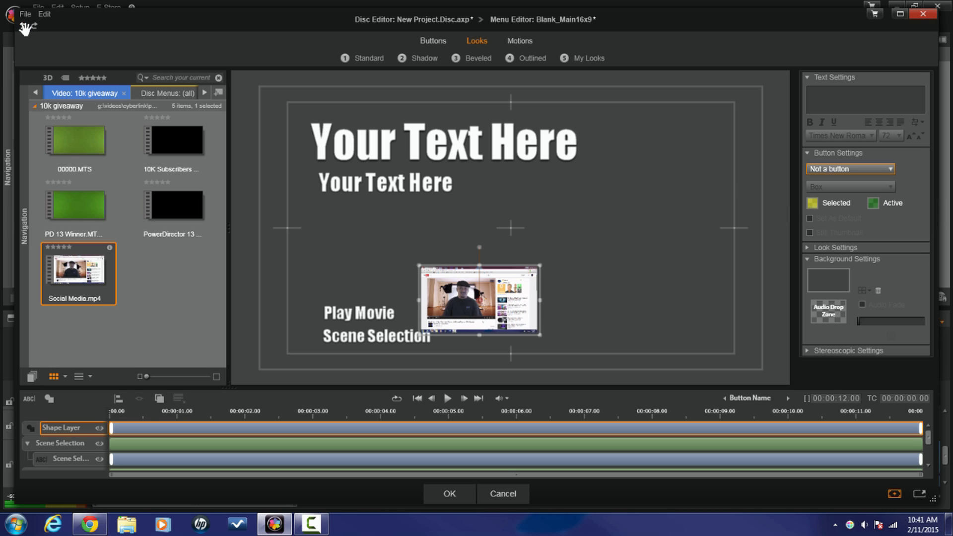
left_click(24, 28)
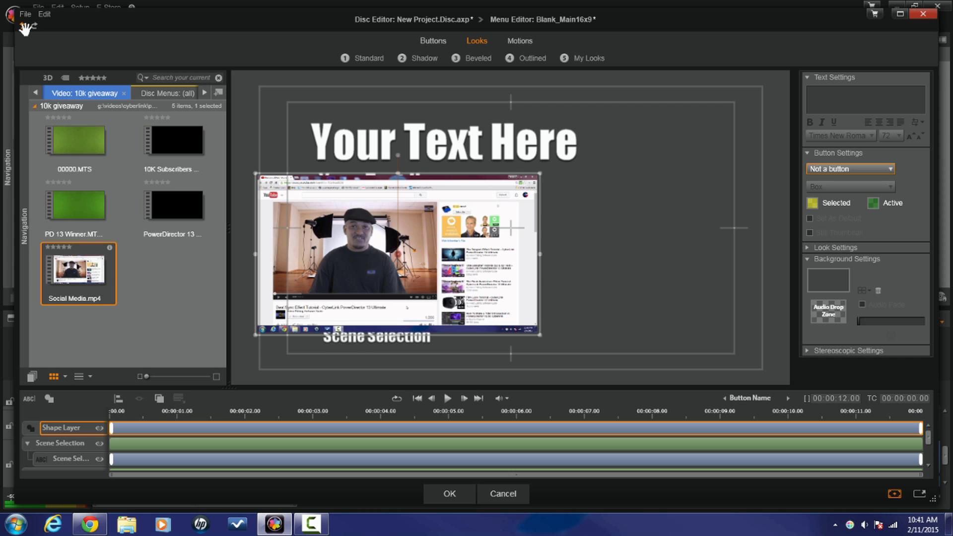
left_click(24, 28)
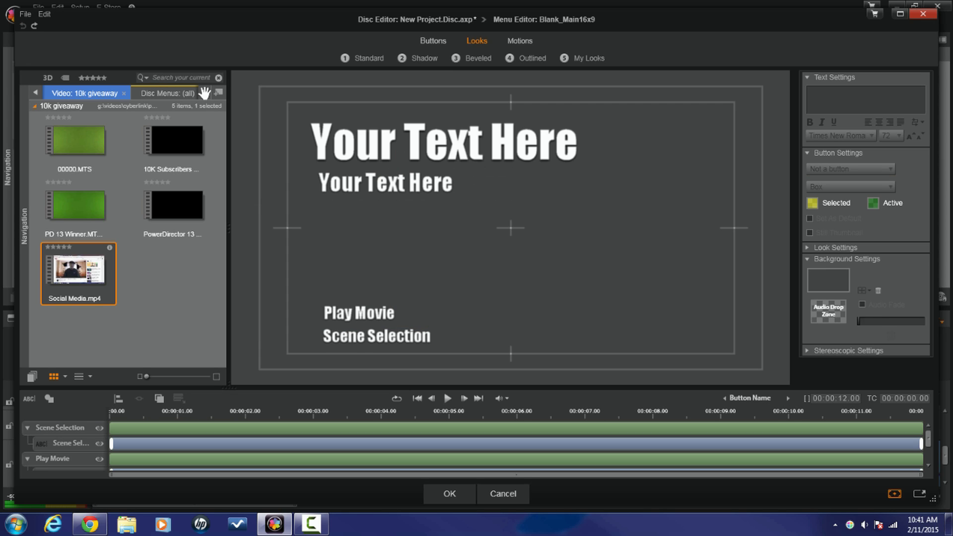
Set the plain SAT YouTubers flag photo from the san antonio youtubers collection as the menu background.
mouse_move(41, 93)
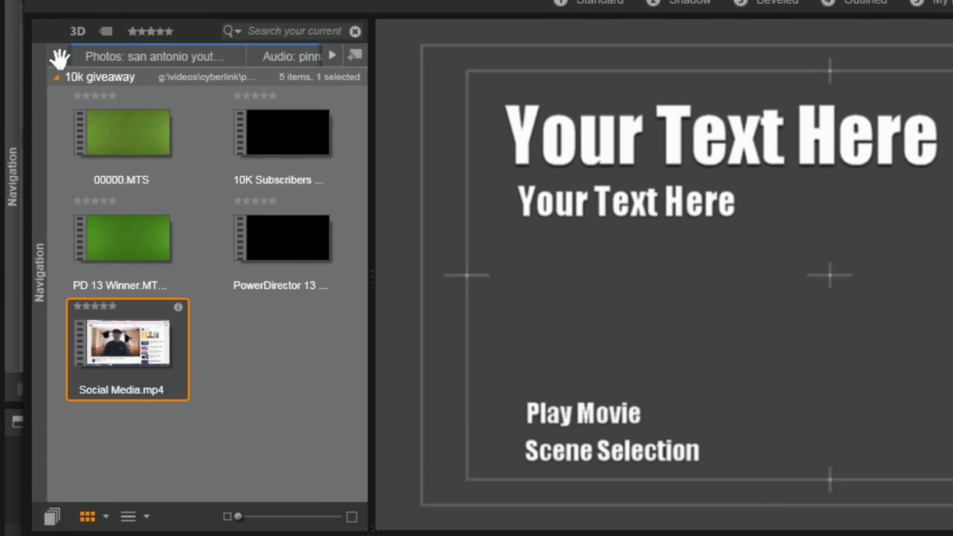
left_click(112, 78)
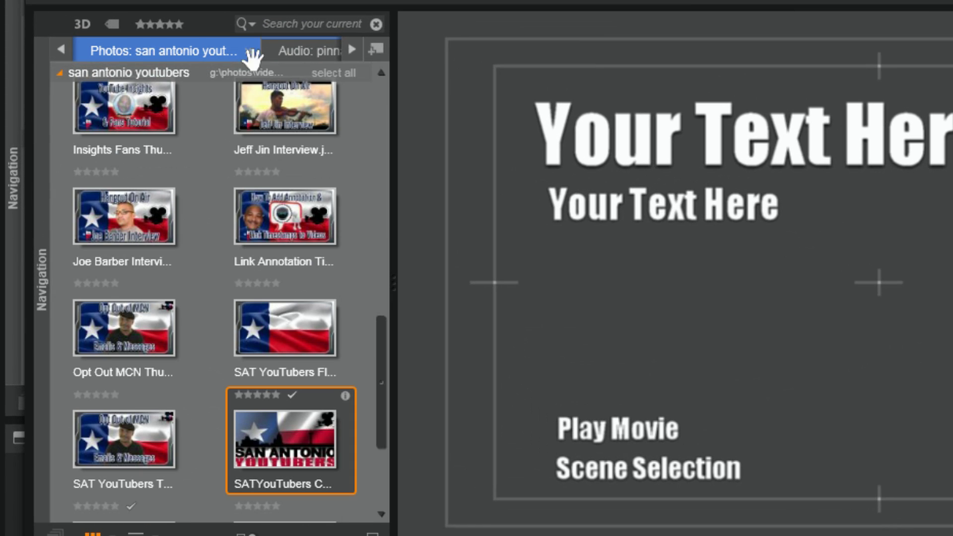
left_click_drag(385, 368, 384, 347)
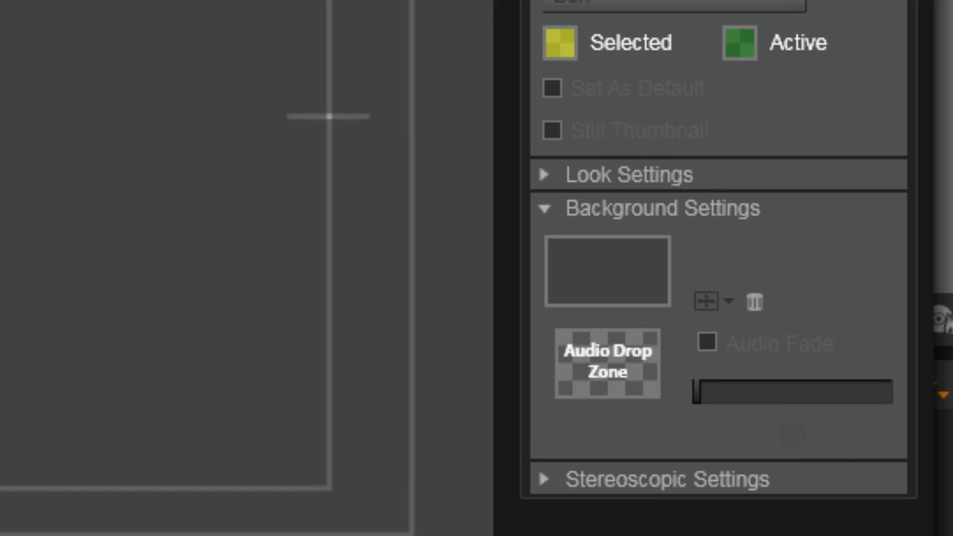
left_click_drag(159, 267, 580, 261)
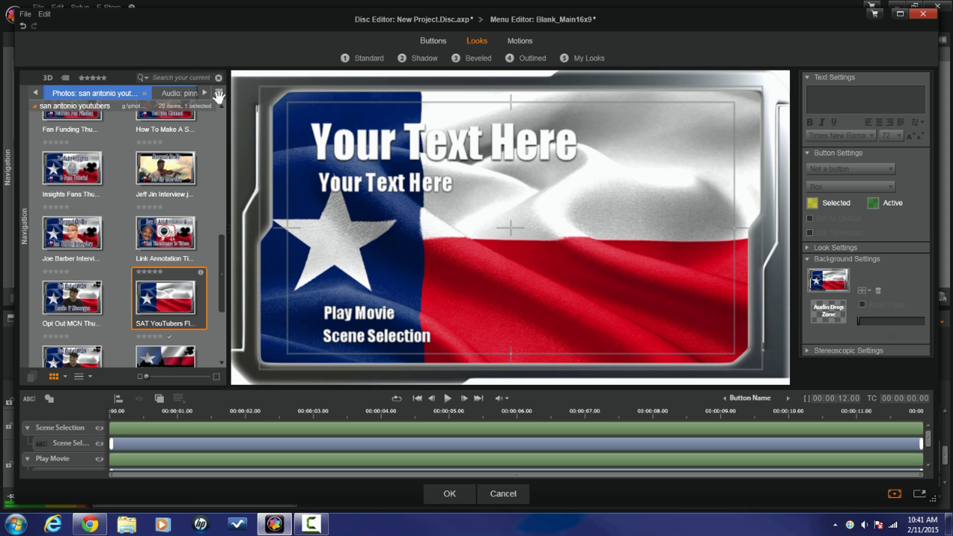
Add the N1RECORDS_03 track from the nebula music folder as the menu's background audio and accept the menu edits.
left_click(188, 94)
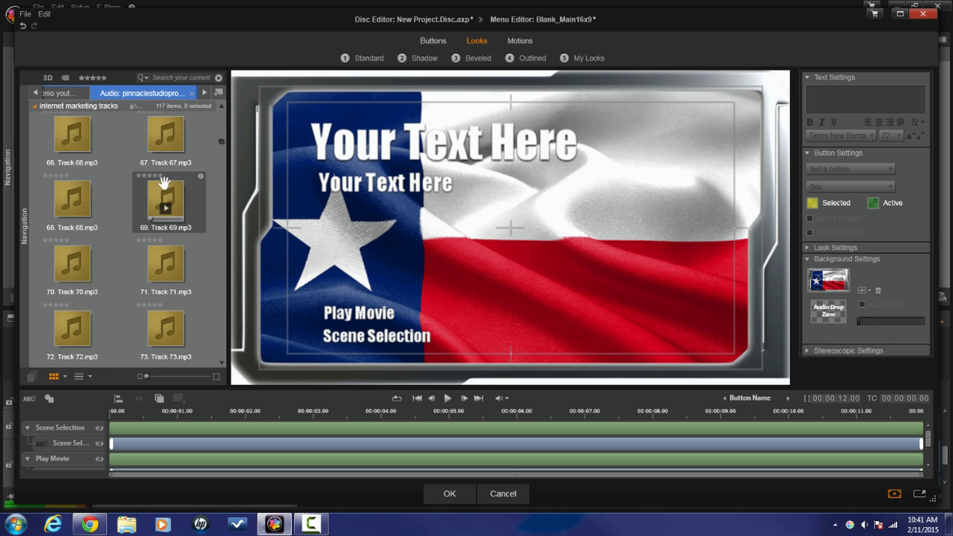
left_click_drag(76, 159, 834, 310)
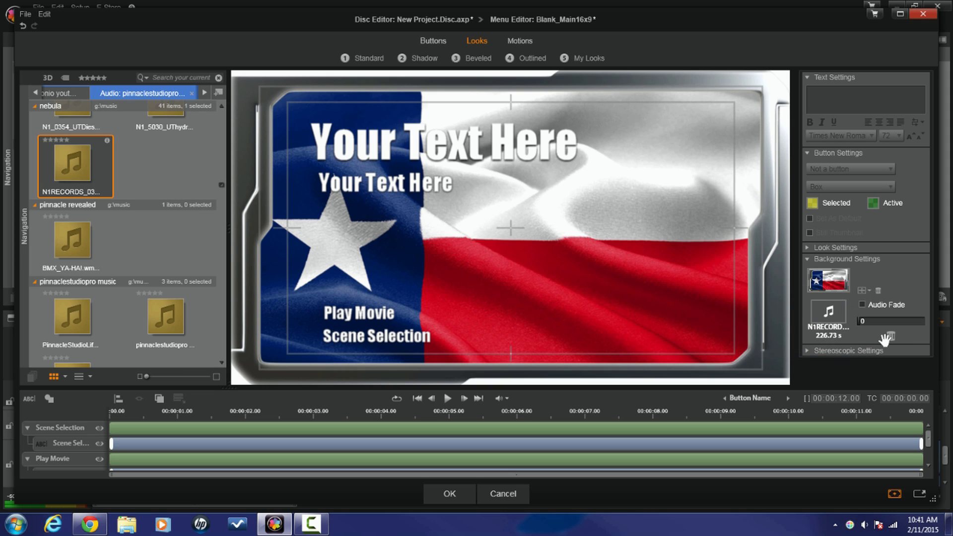
mouse_move(861, 323)
left_mouse_down()
mouse_move(930, 321)
mouse_move(847, 322)
left_mouse_up()
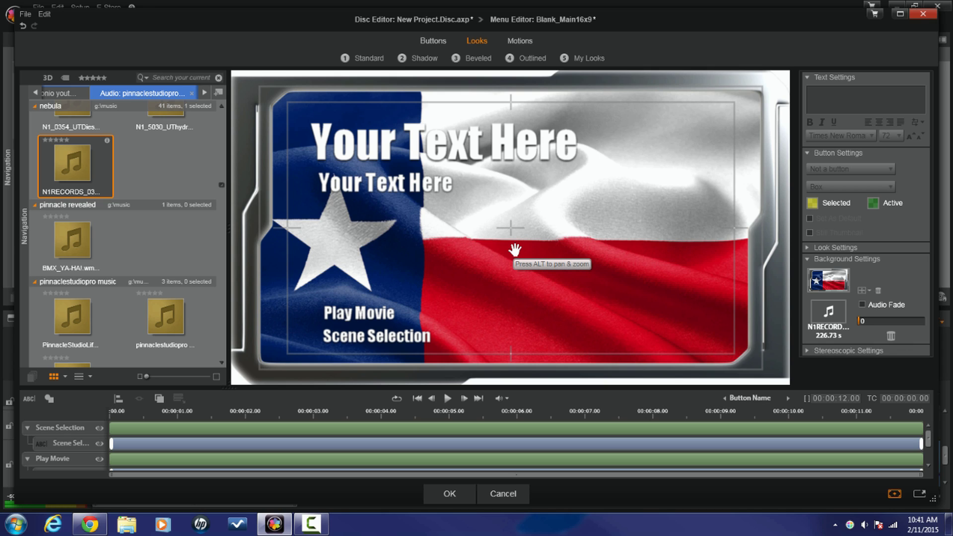
left_click(449, 495)
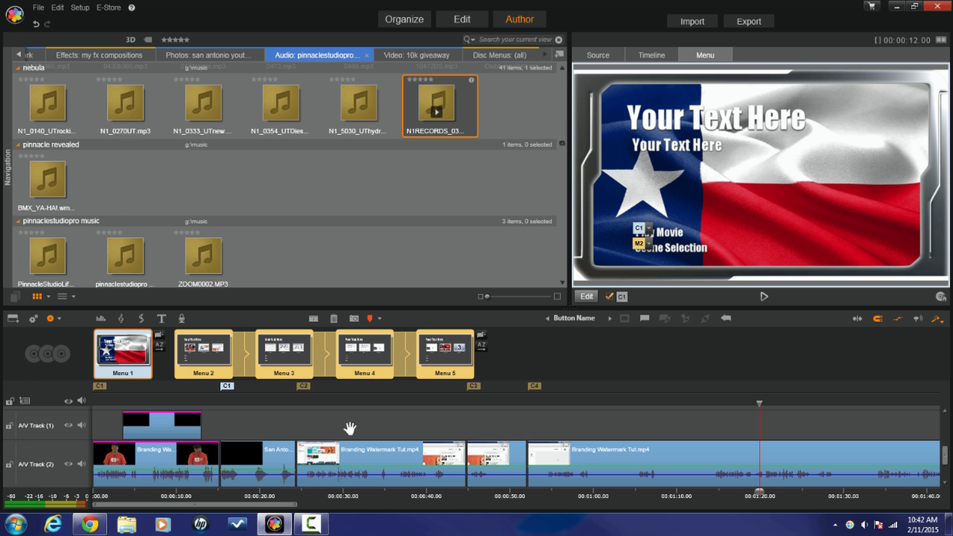
Open Menu 2 in the menu editor and examine the captions under its chapter thumbnails.
left_click(216, 351)
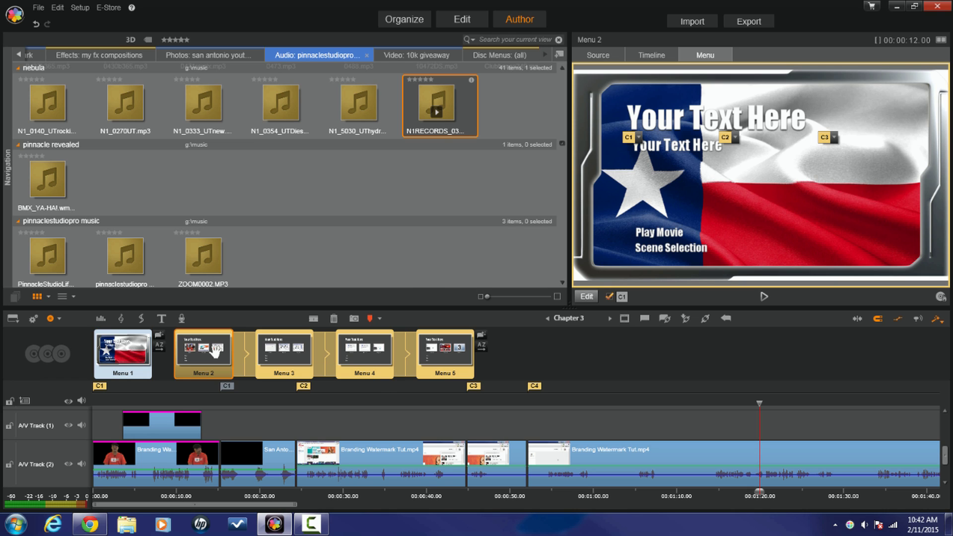
double_click(216, 351)
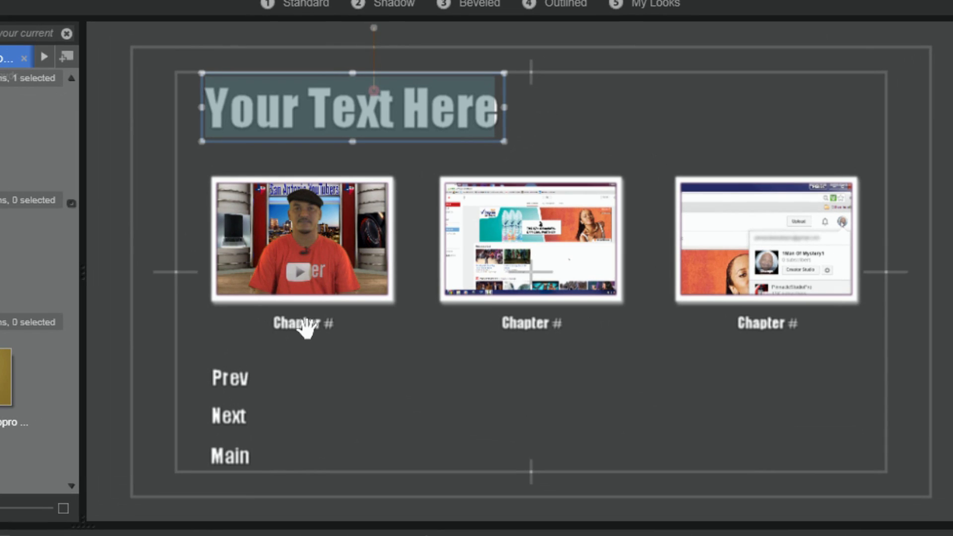
left_click(305, 323)
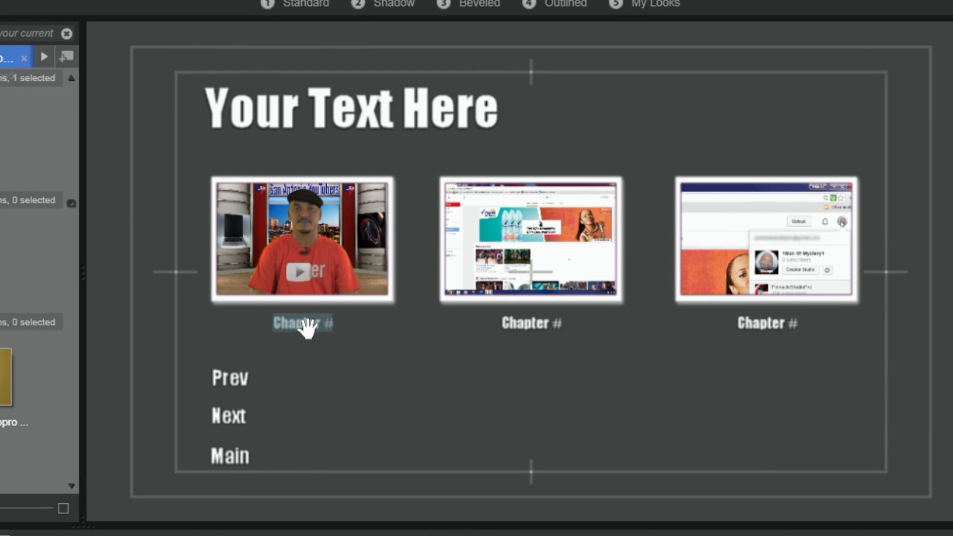
left_click(534, 328)
left_click(534, 328)
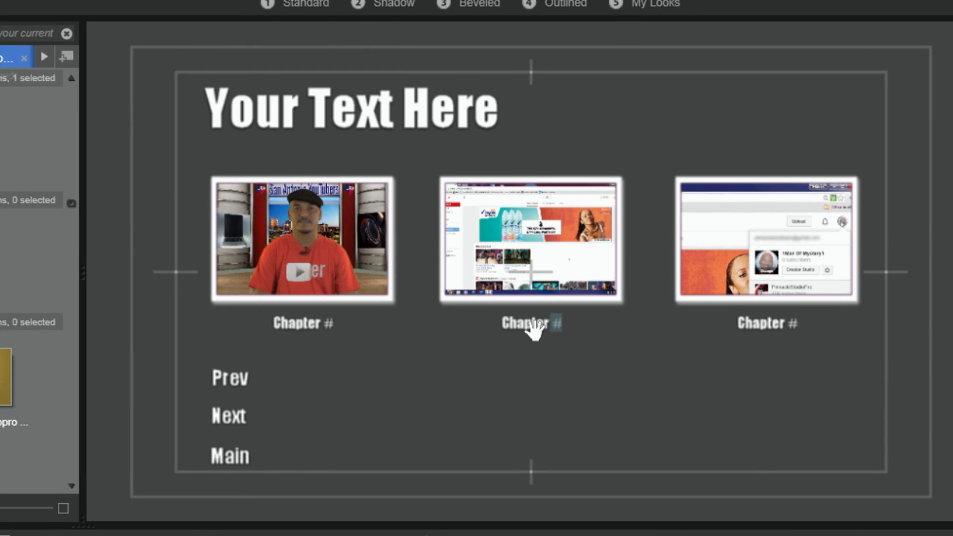
left_click(534, 329)
double_click(546, 325)
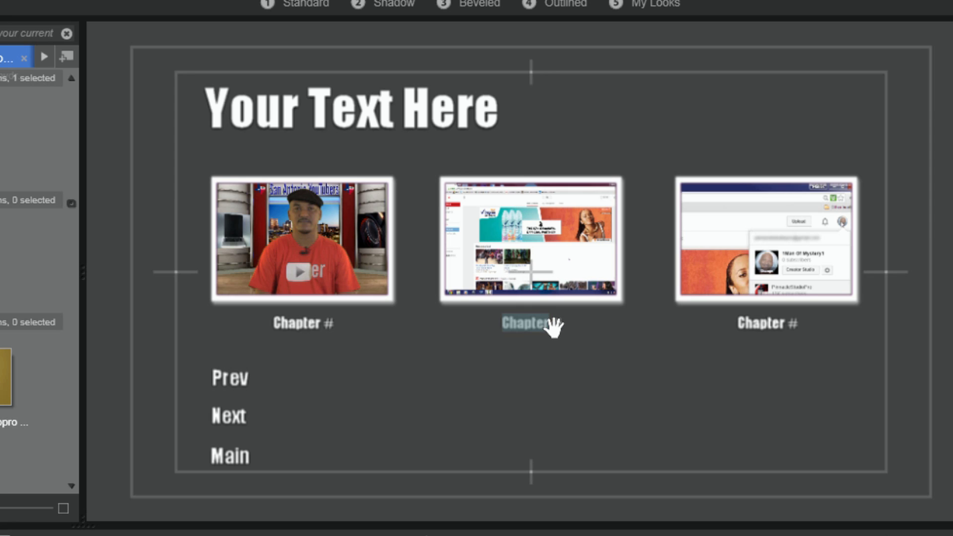
Select each of the three chapter thumbnail buttons in Menu 2 in turn, ending on the first one.
left_click(331, 237)
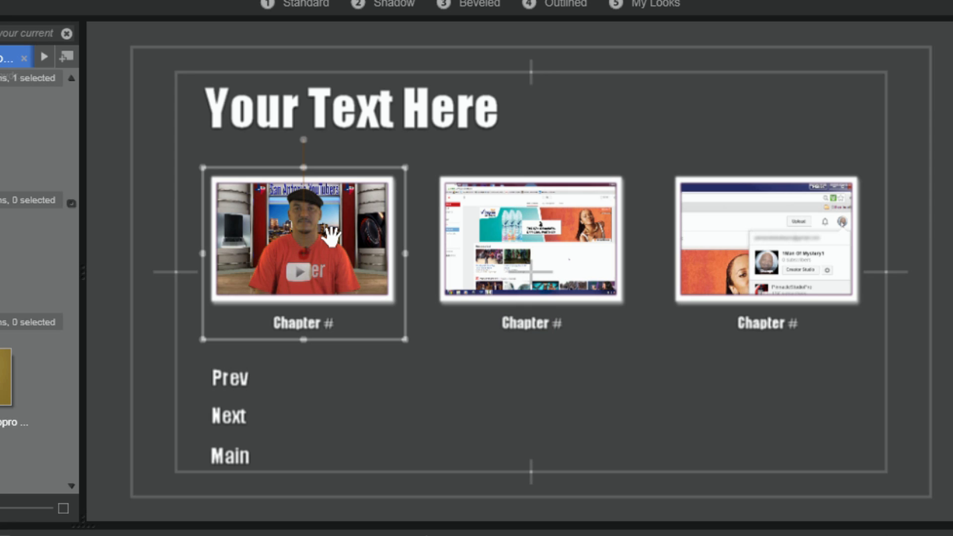
left_click(560, 237)
left_click(786, 242)
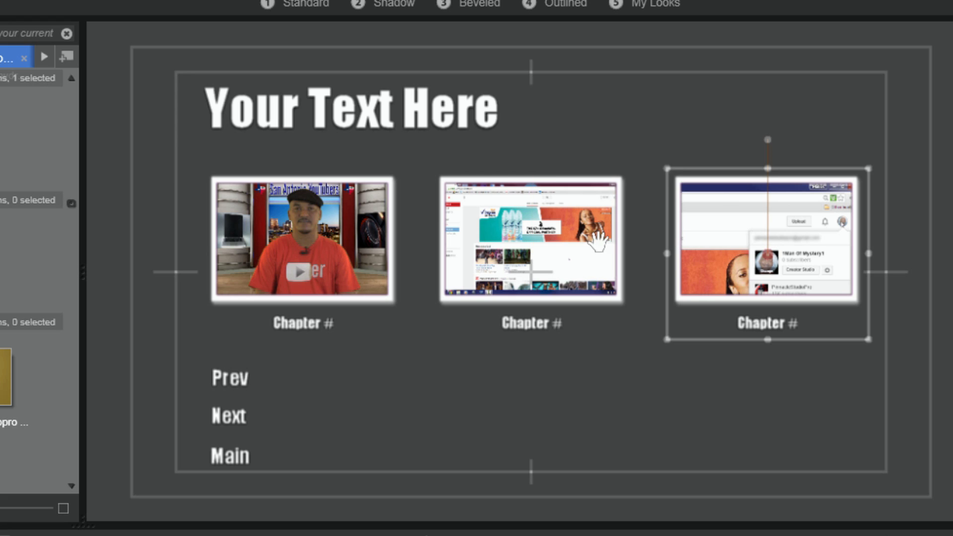
left_click(511, 236)
left_click(309, 231)
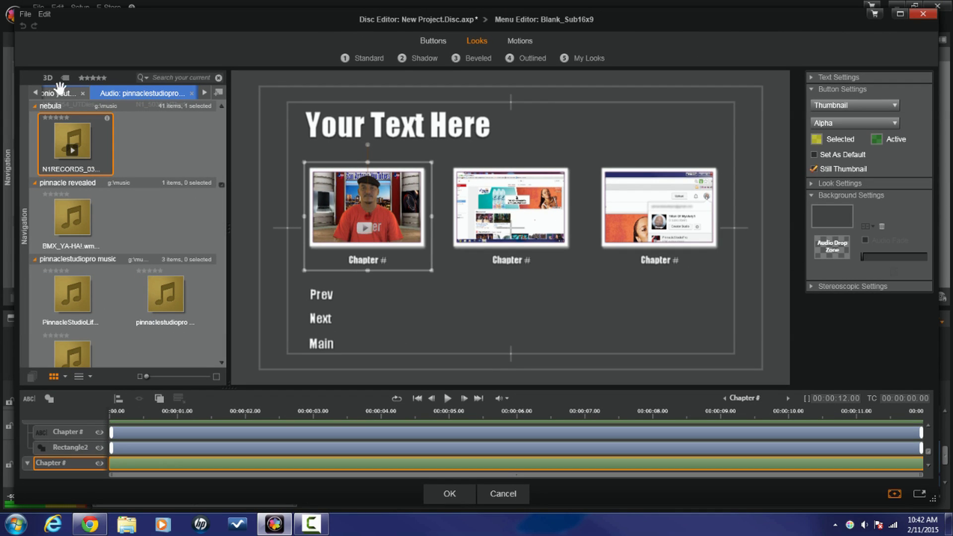
Set the plain SAT YouTubers flag photo from the san antonio youtubers collection as Menu 2's background and play the menu preview.
left_click(56, 92)
left_click_drag(441, 283, 831, 217)
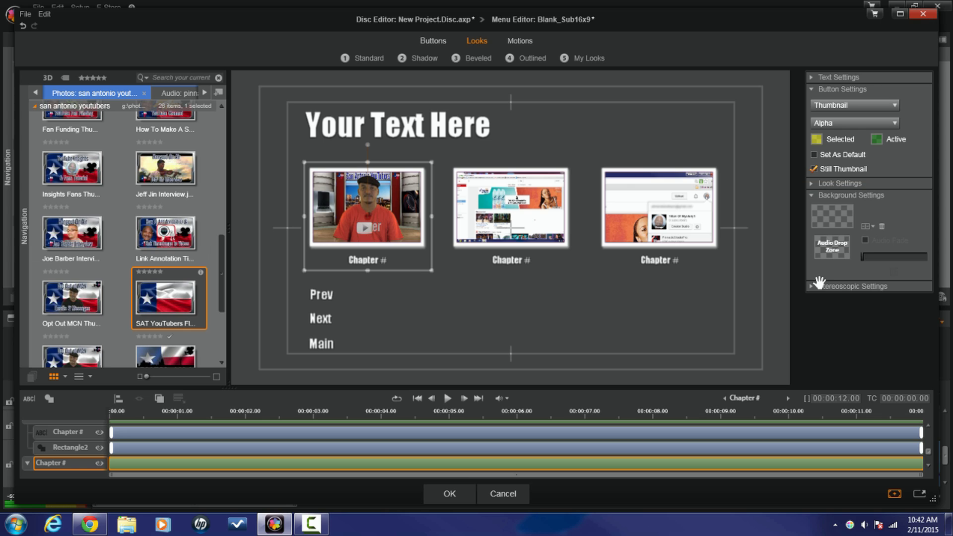
key("space")
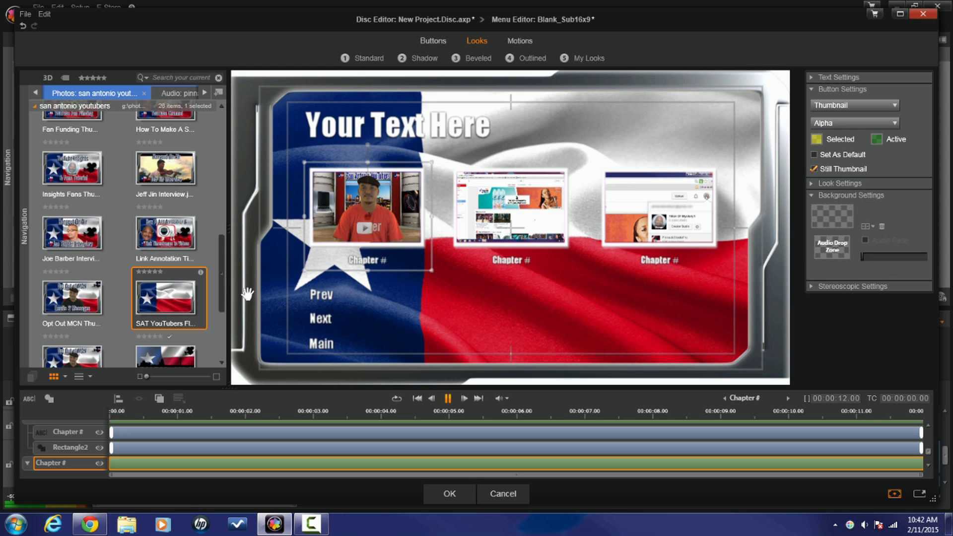
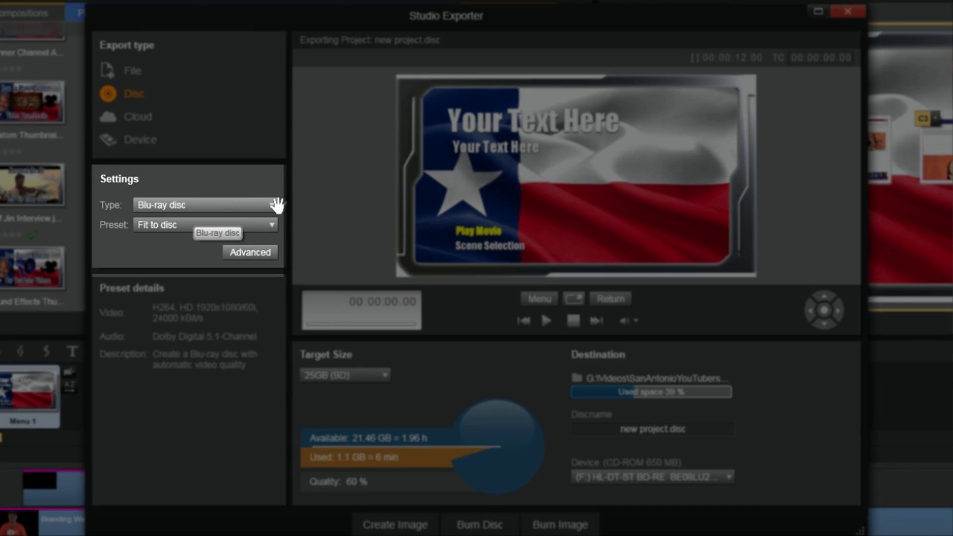
Set the disc export type to Blu-ray disc and its preset to Fit to disc.
left_click(274, 205)
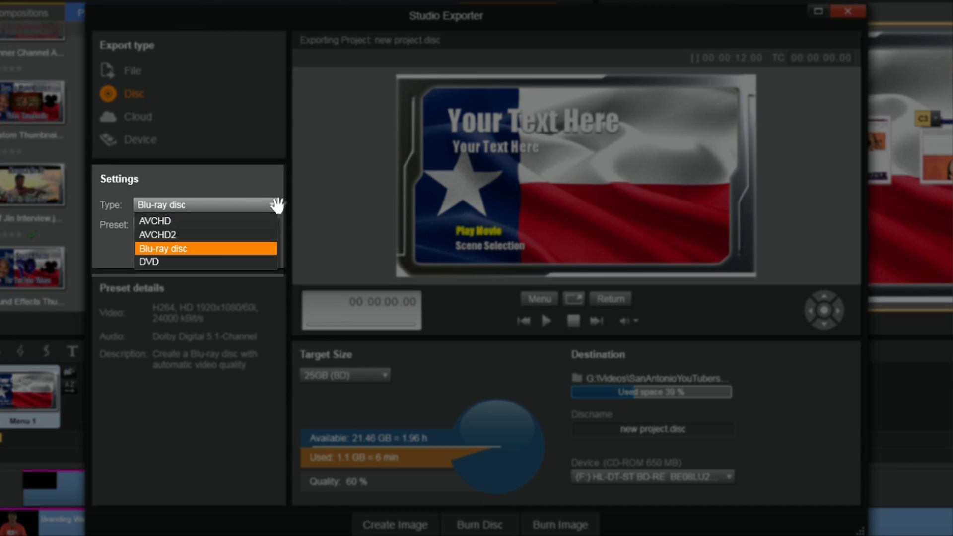
left_click(197, 248)
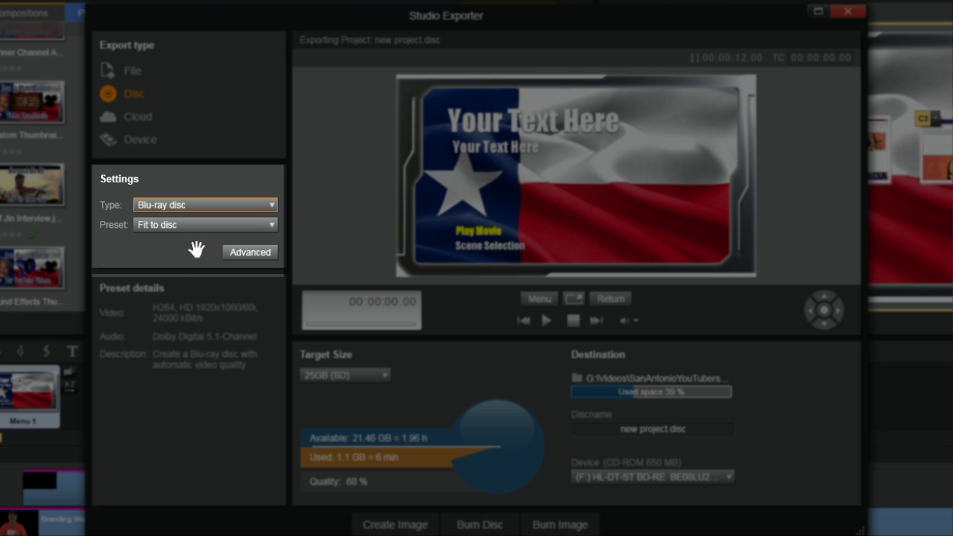
left_click(221, 227)
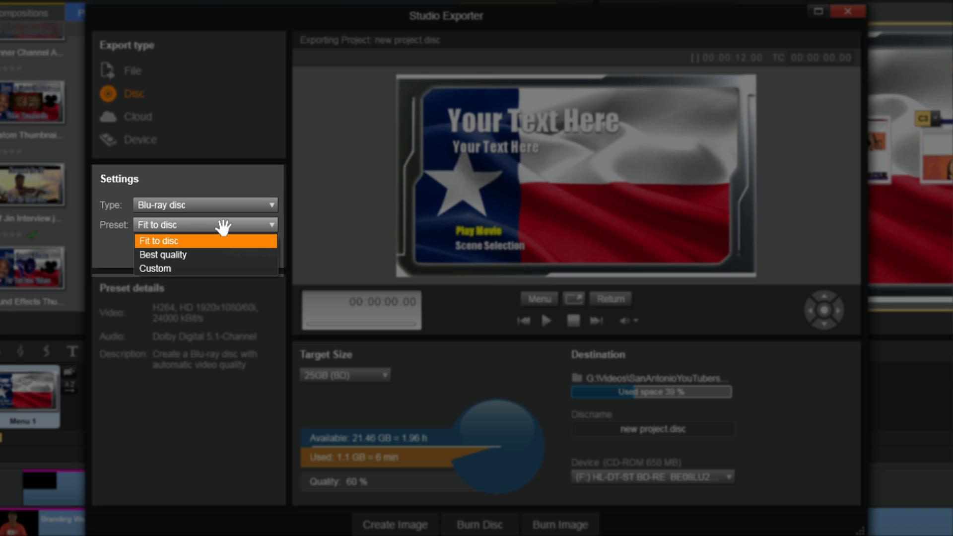
left_click(181, 242)
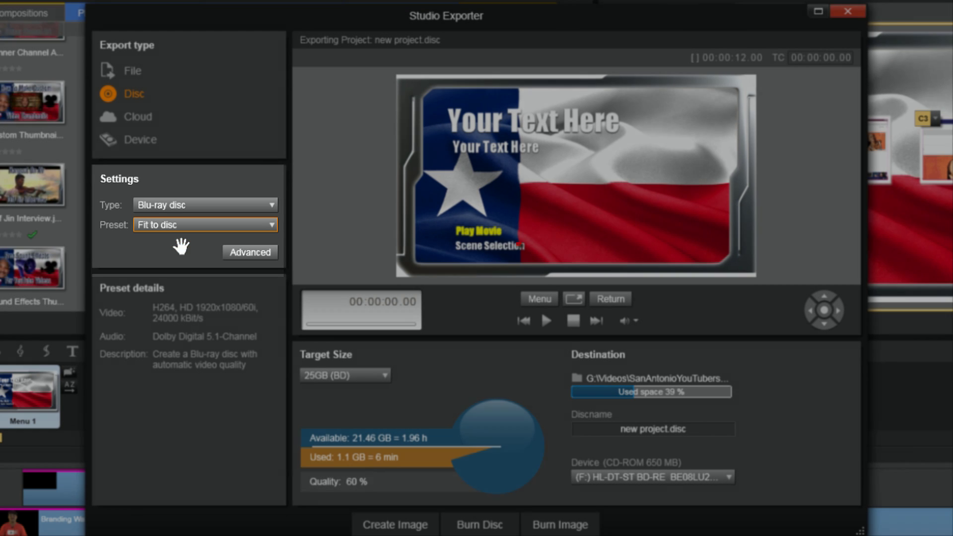
Review the advanced video, audio, target and device output settings for the disc export, and leave them without applying changes.
left_click(245, 254)
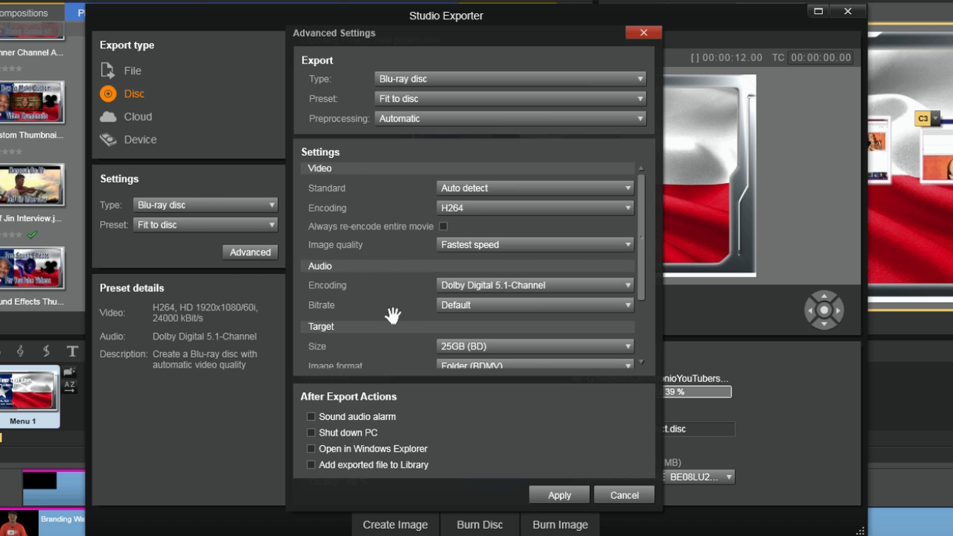
left_click_drag(640, 228, 647, 304)
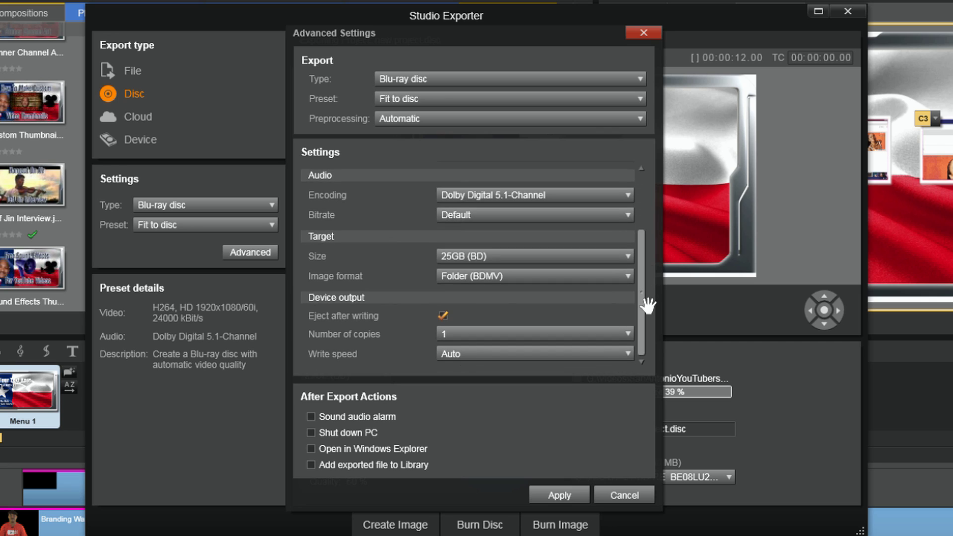
left_click_drag(646, 284, 649, 185)
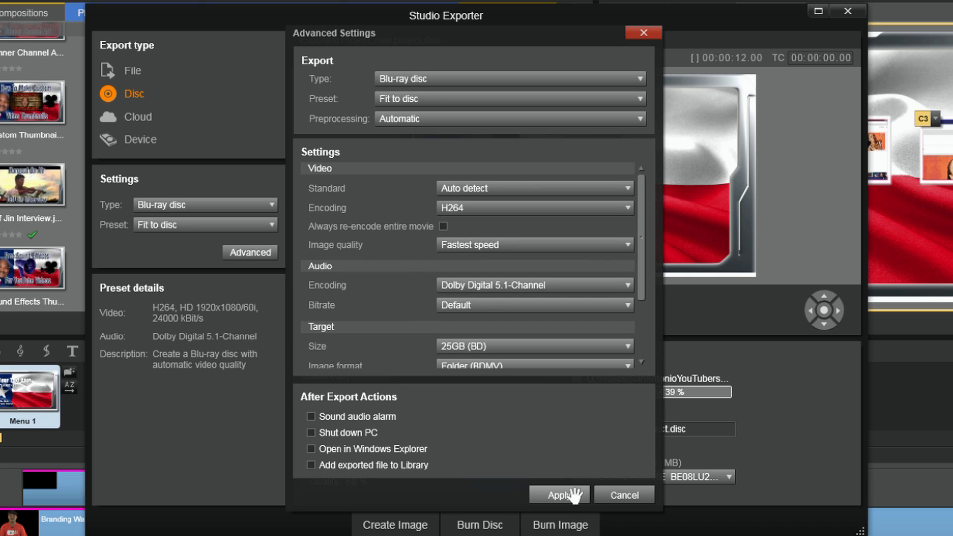
left_click(621, 495)
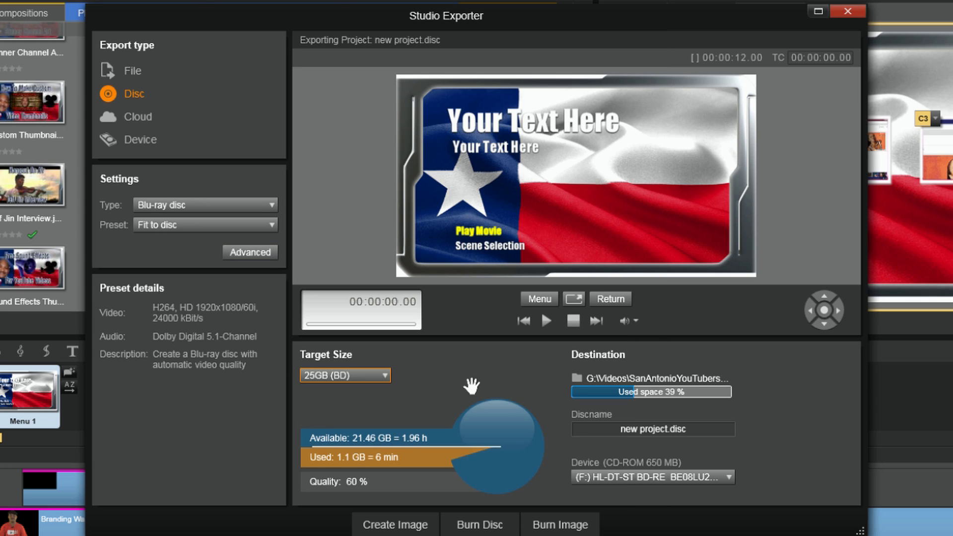
Set the export destination to the E:\Videos\Disc Images folder and choose the (F:) HL-DT-ST BD-RE drive as the burning device.
left_click(577, 378)
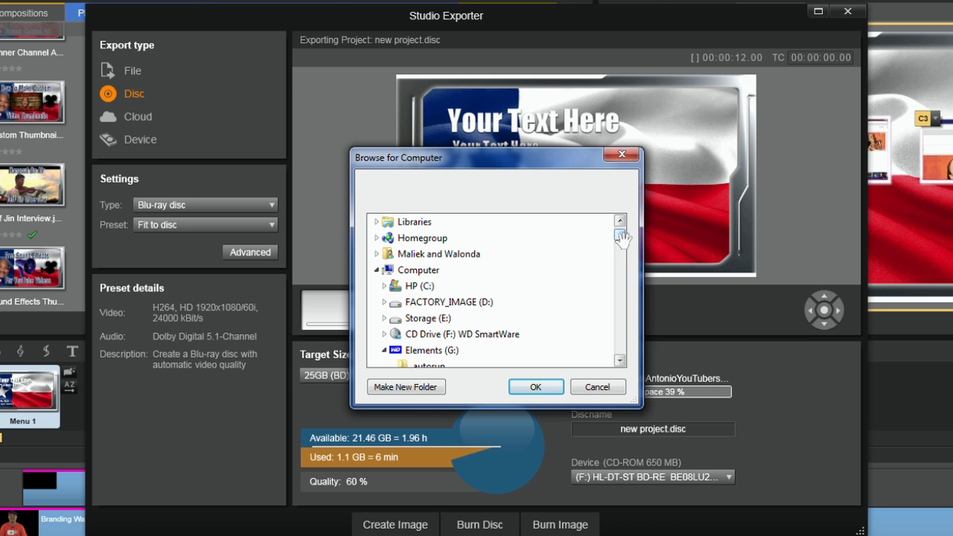
mouse_move(621, 234)
left_mouse_down()
mouse_move(628, 355)
mouse_move(630, 240)
mouse_move(622, 244)
left_mouse_up()
left_click(392, 254)
scroll(496, 298, "down", 2)
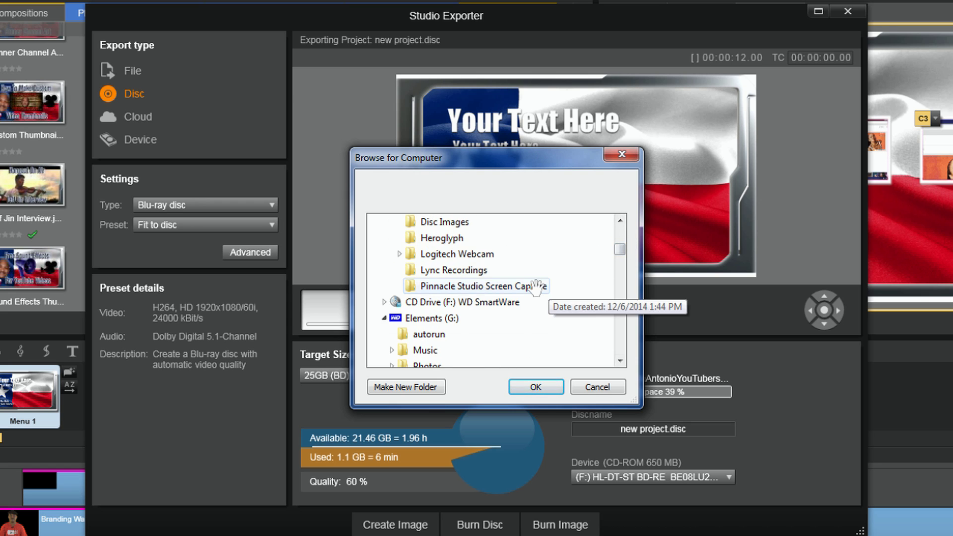
scroll(504, 265, "up", 1)
left_click(457, 254)
left_click(536, 386)
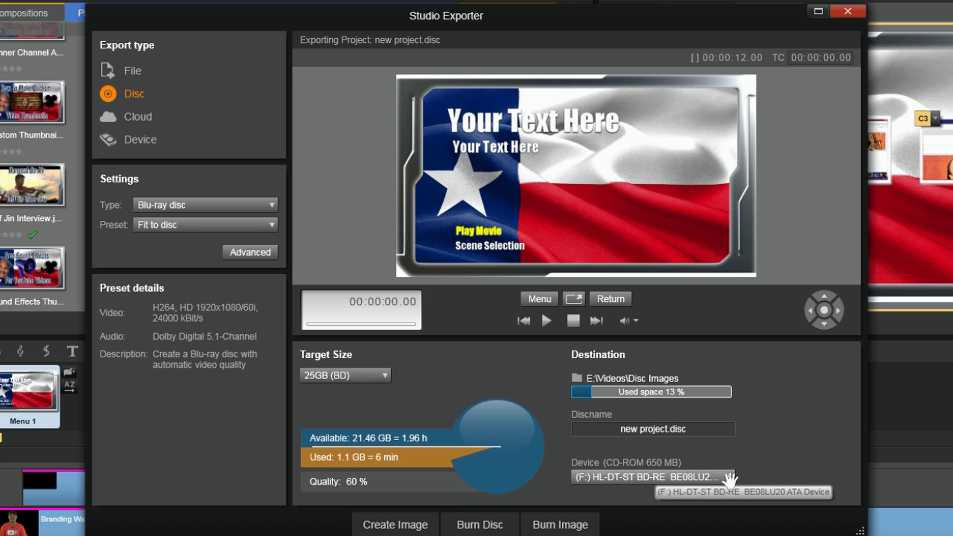
left_click(728, 477)
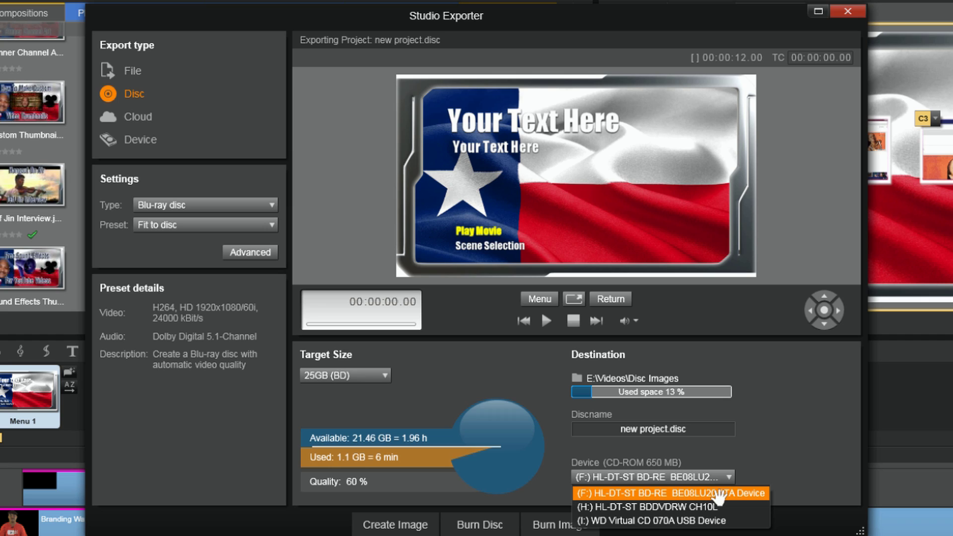
left_click(719, 494)
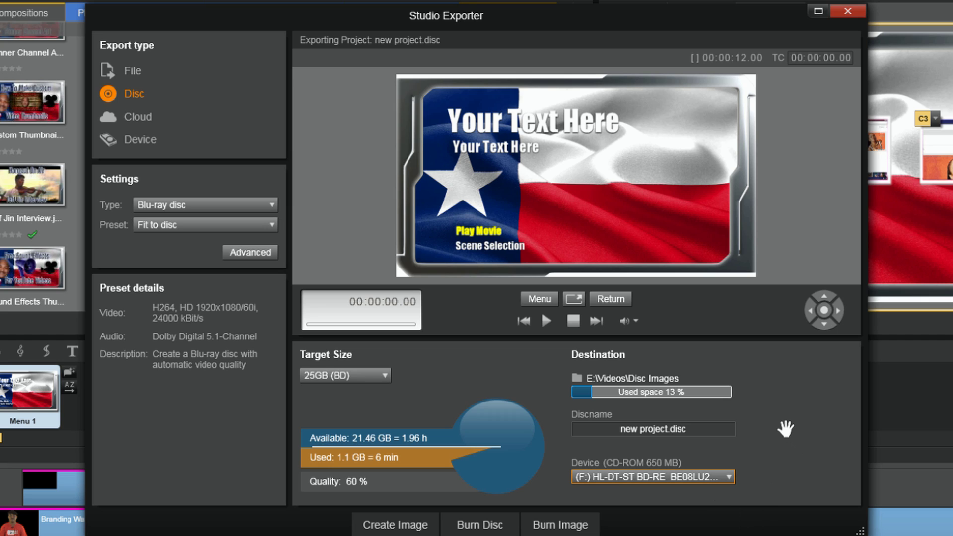